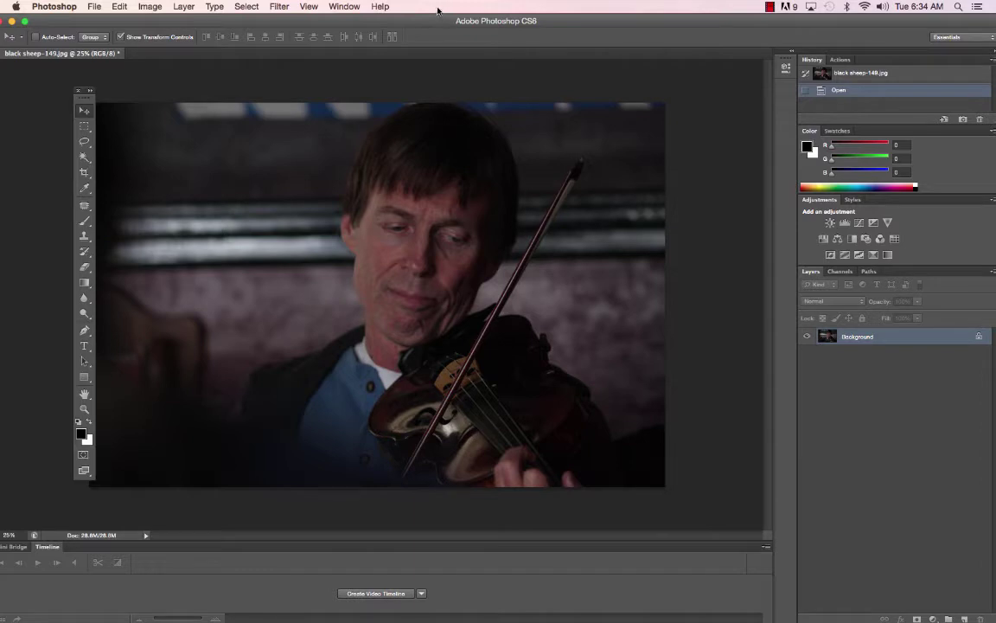
left_click(95, 8)
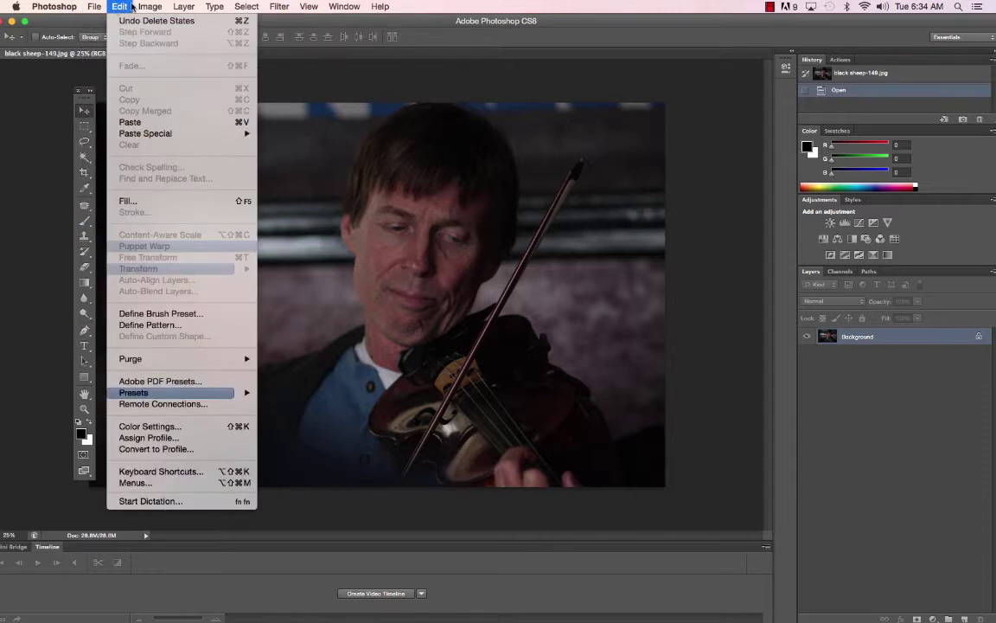
mouse_move(148, 8)
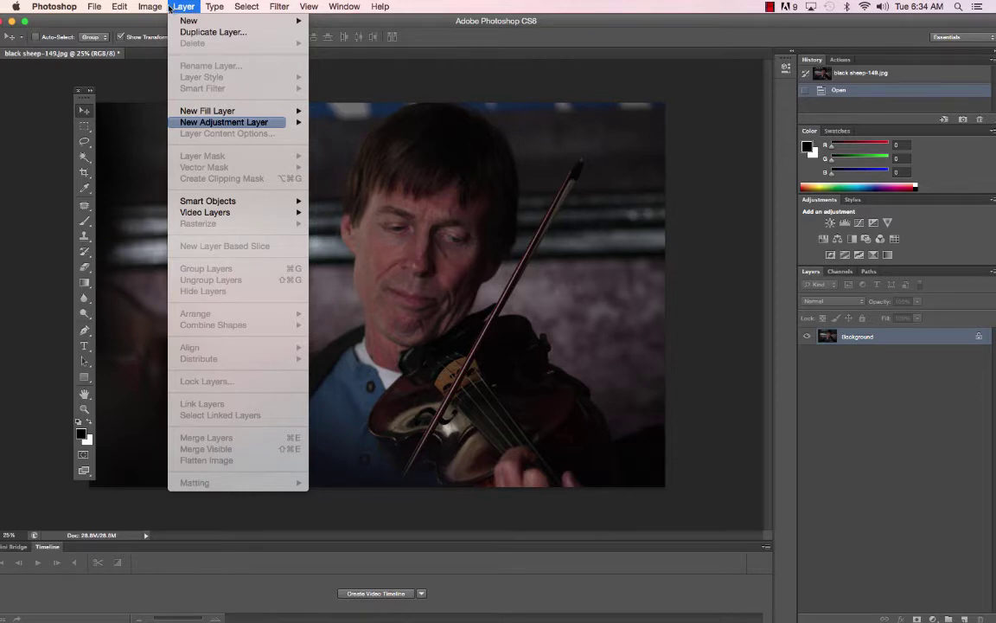
mouse_move(93, 10)
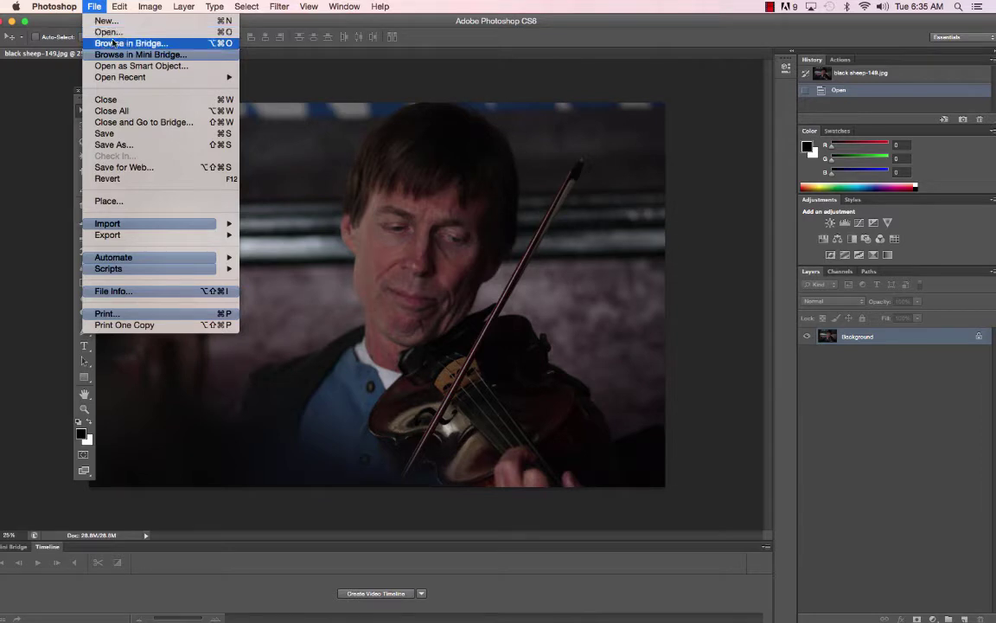
left_click(290, 72)
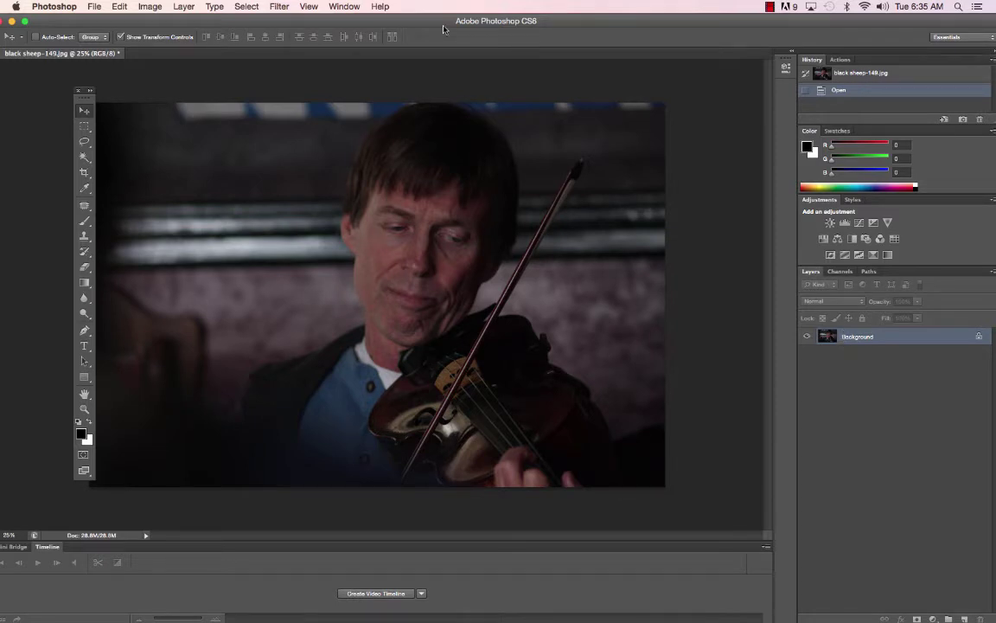
Show the Histogram of the open photo to examine its tonal distribution
left_click(336, 6)
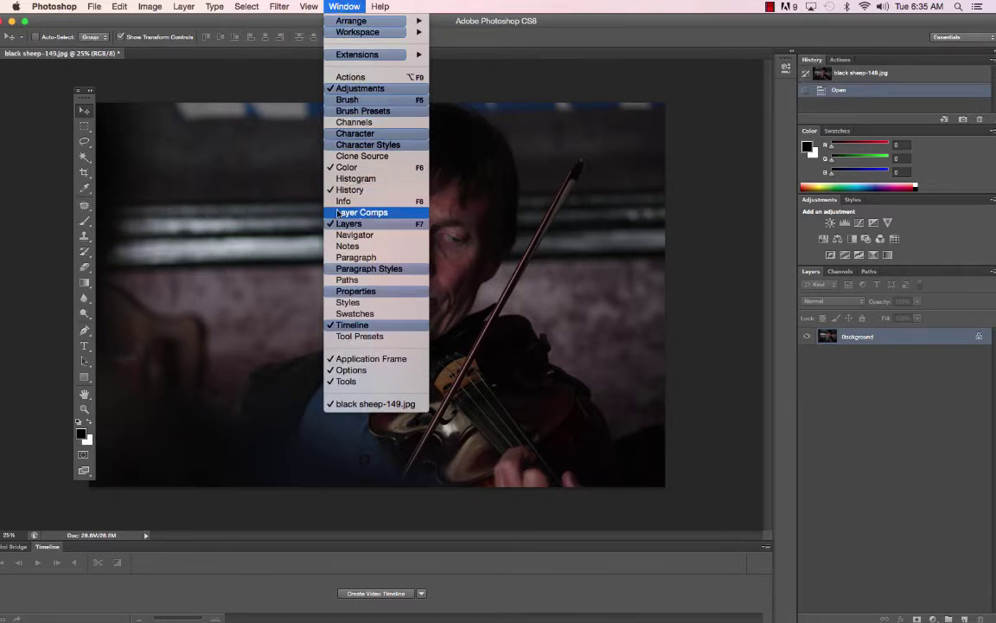
left_click(355, 179)
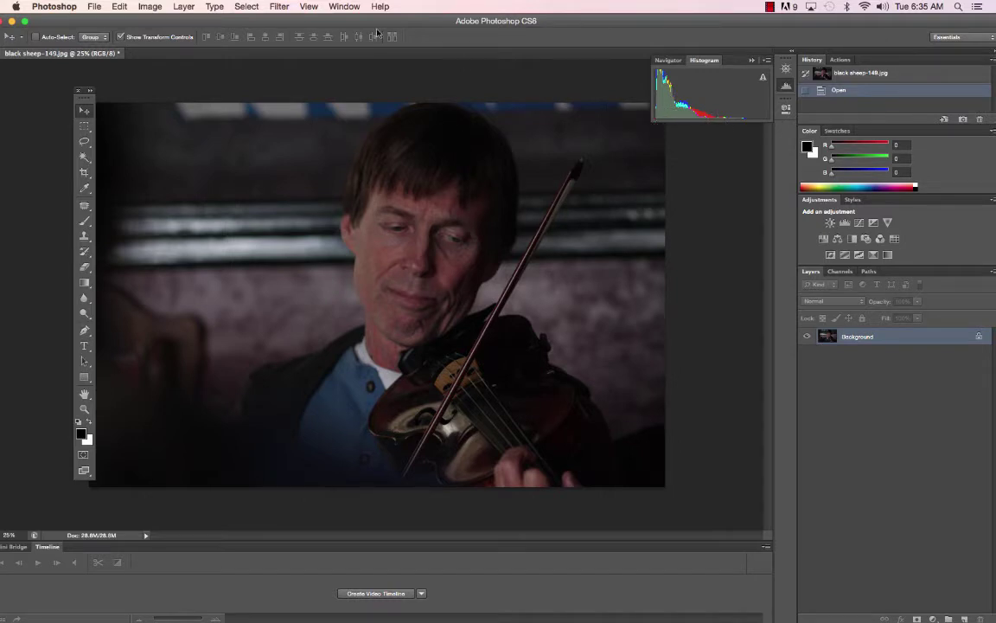
left_click(344, 7)
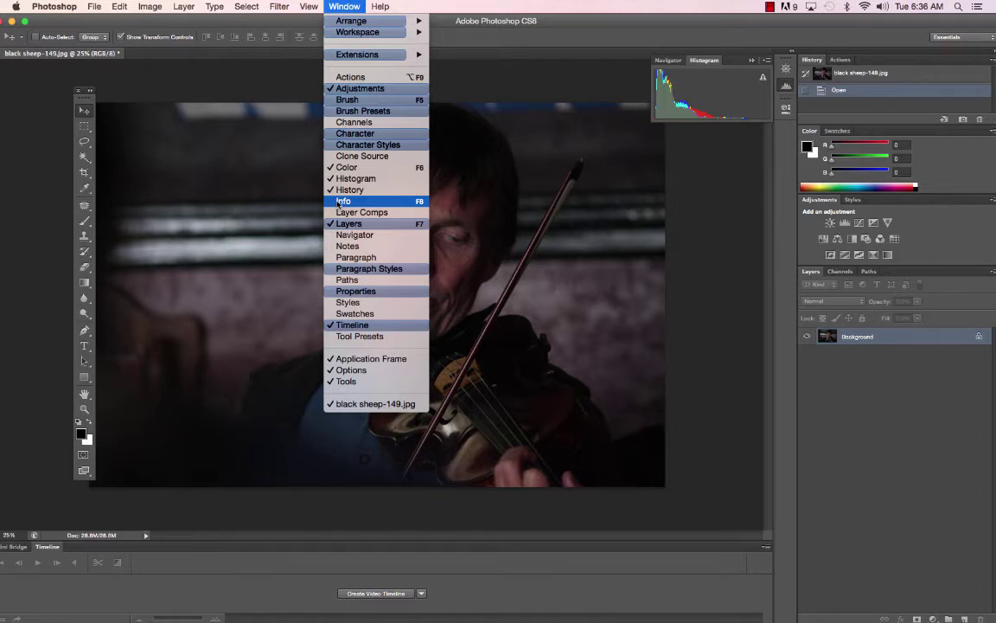
left_click(709, 272)
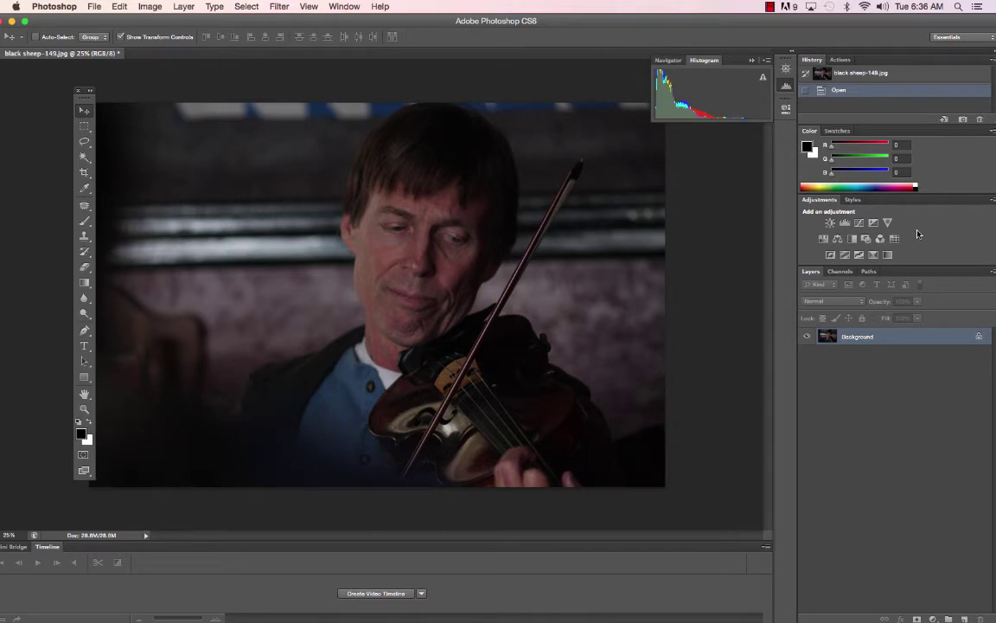
Duplicate the Background layer within the same document, keeping the name Background copy
right_click(898, 338)
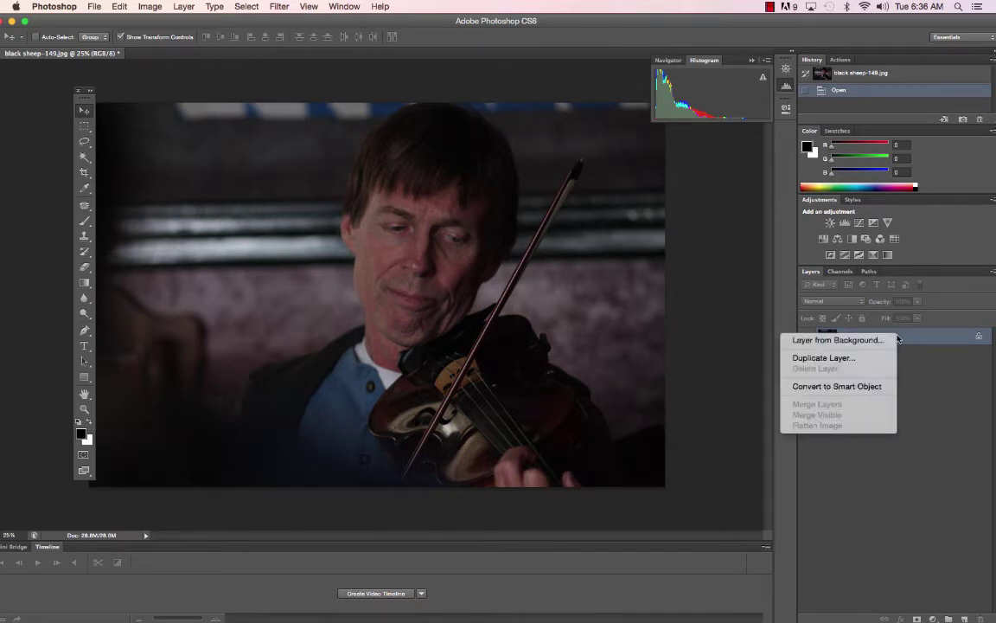
left_click(850, 358)
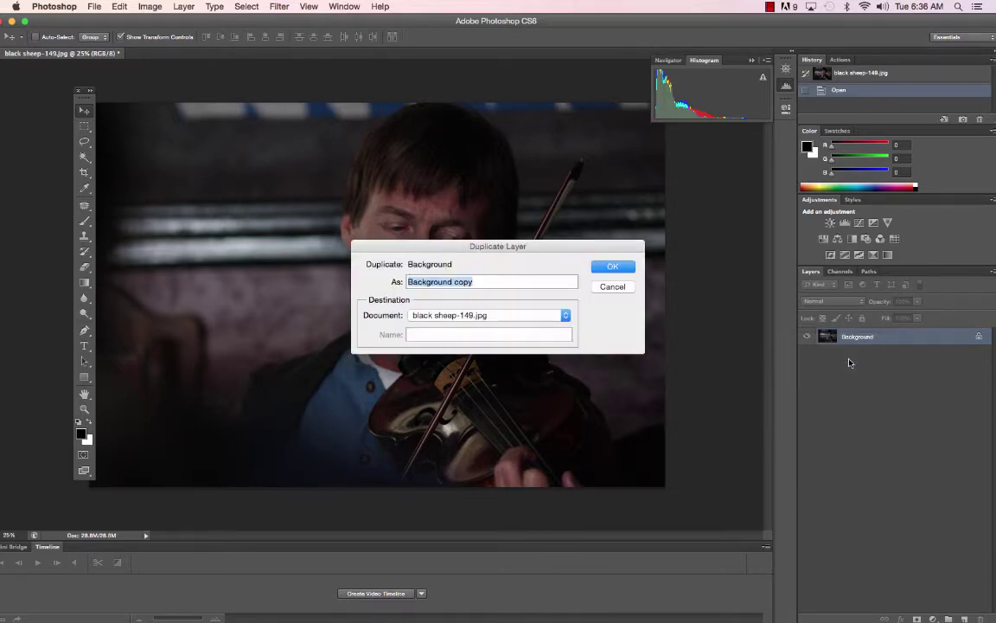
left_click(612, 267)
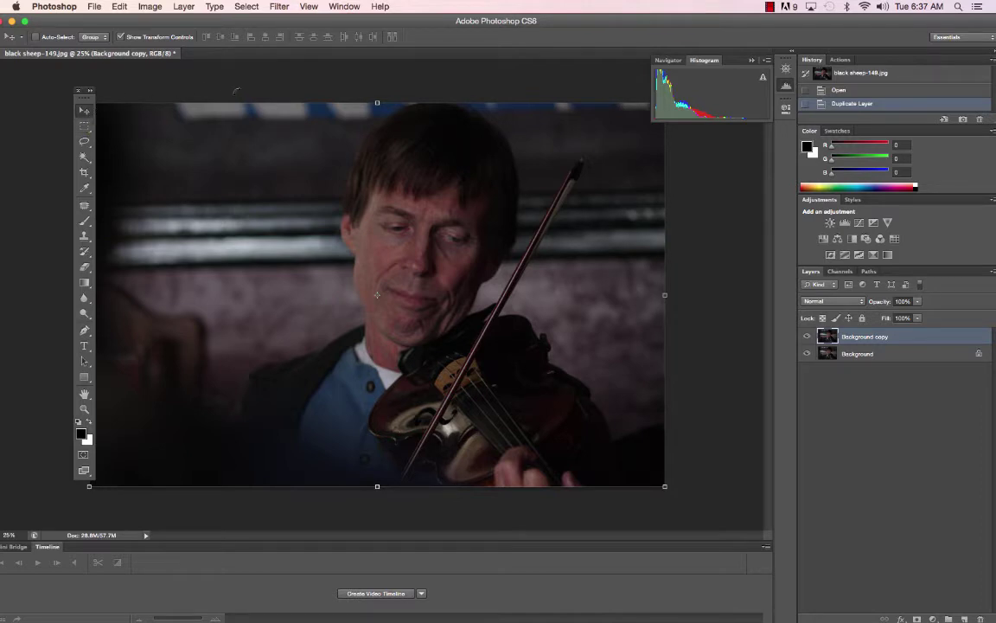
Add a Levels adjustment layer above the Background copy and try out its white input level, ending at 252
left_click(845, 224)
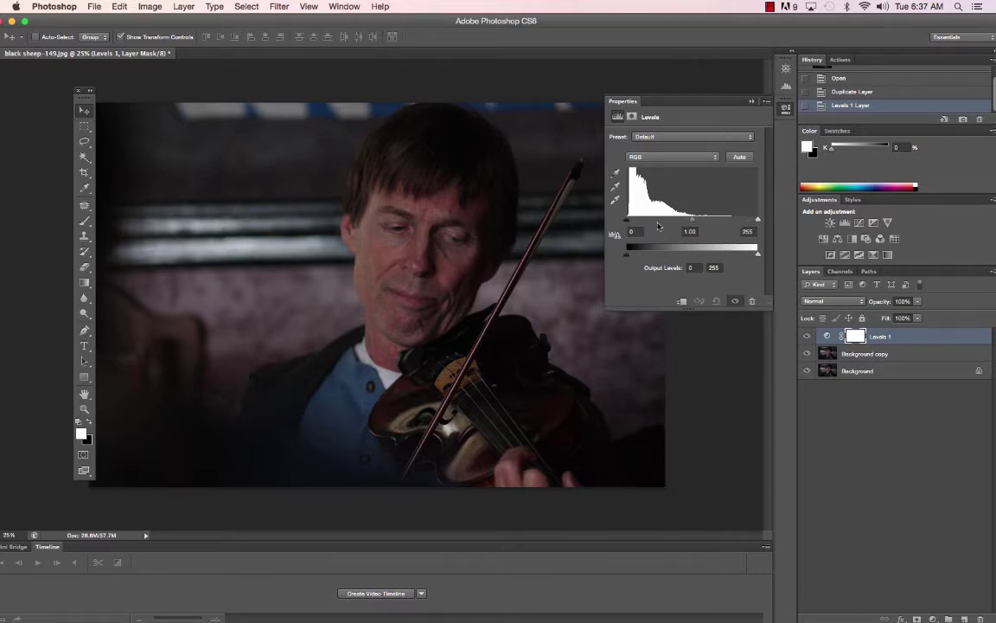
left_click_drag(756, 221, 684, 219)
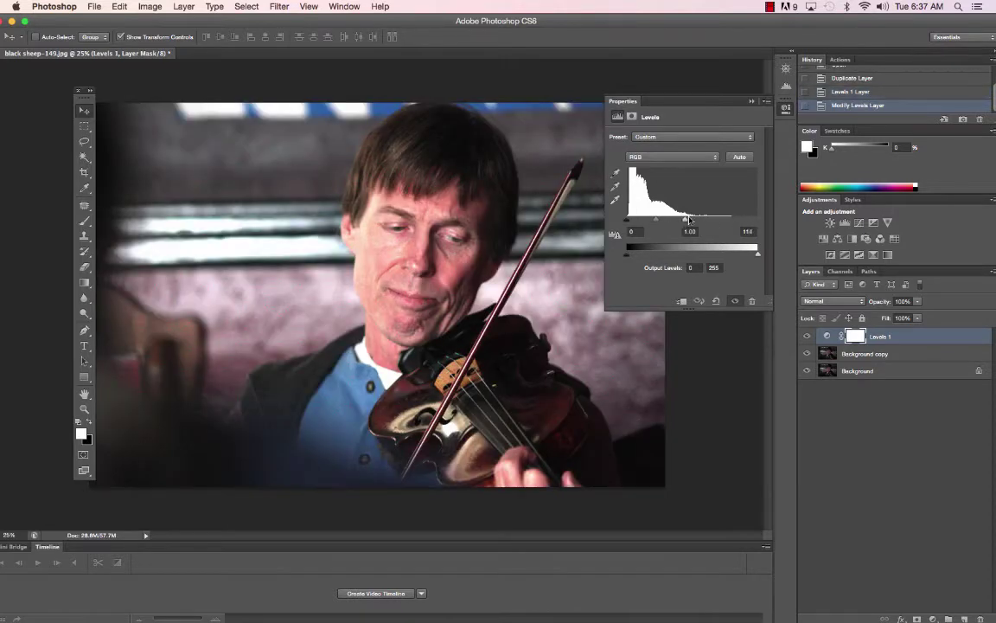
left_click_drag(684, 219, 757, 221)
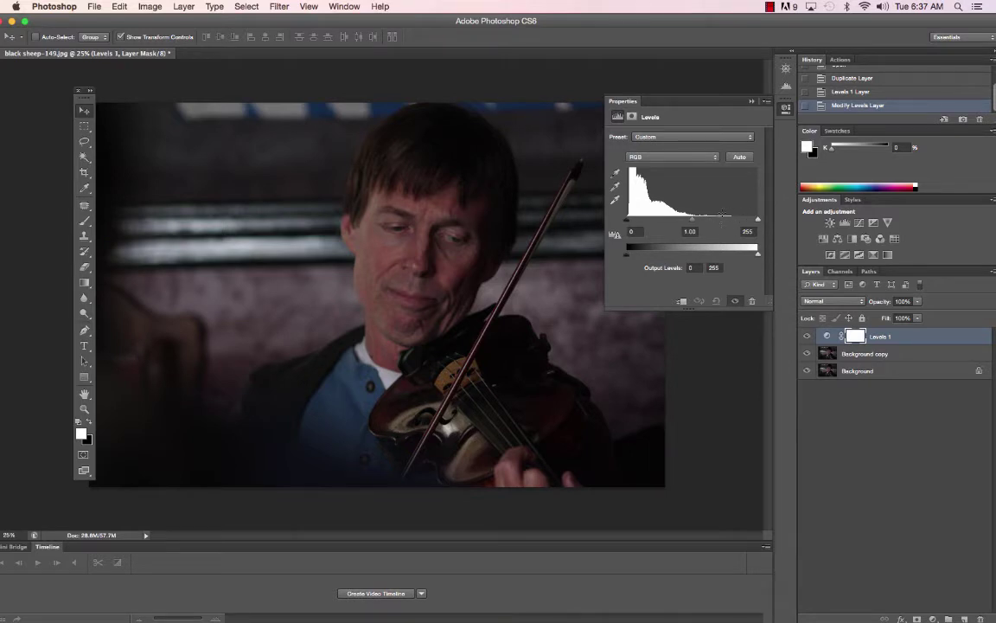
mouse_move(751, 222)
left_mouse_down()
mouse_move(709, 221)
mouse_move(756, 221)
left_mouse_up()
Set the Levels black point by sampling the dark shadow area in the photo's lower left, then collapse the Levels properties
left_click(615, 175)
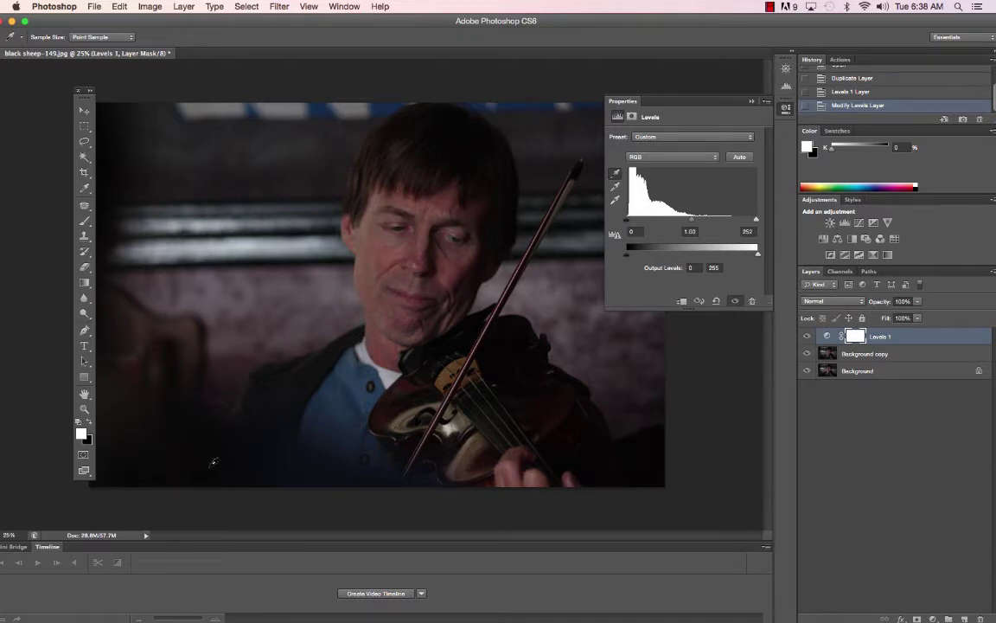
key("ctrl+z")
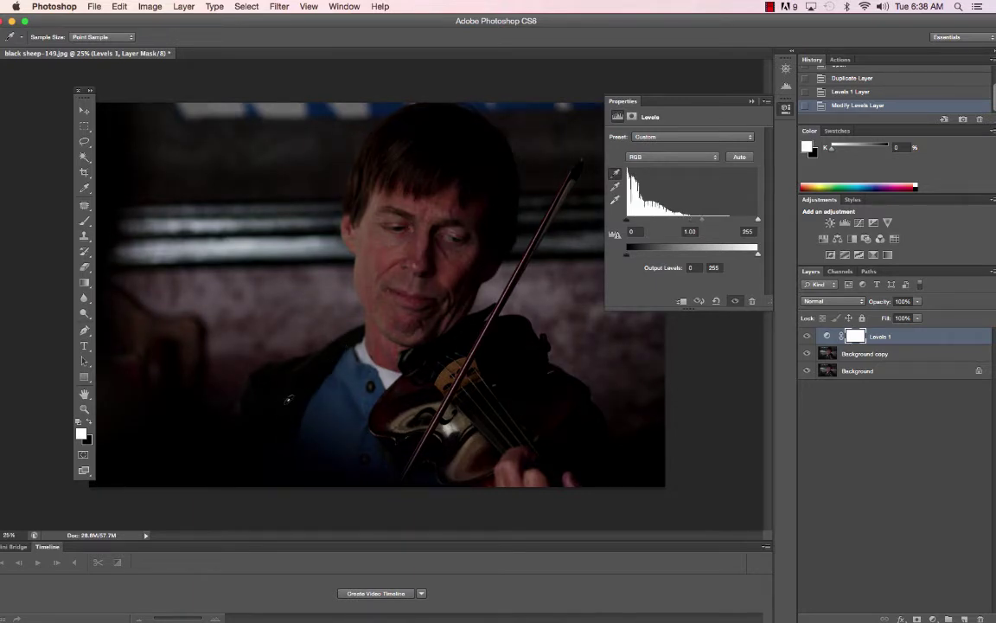
left_click(241, 444)
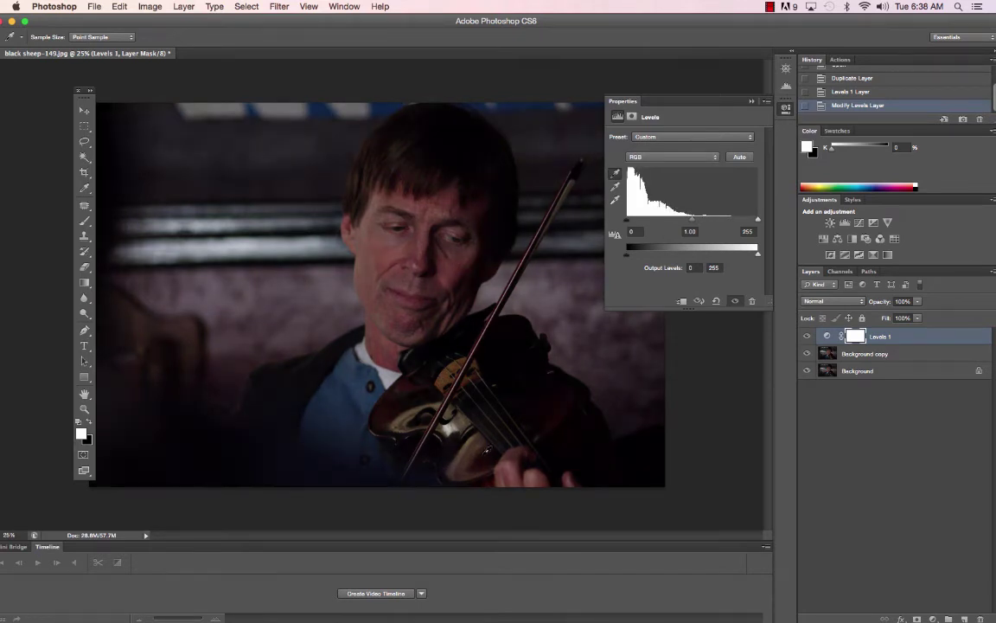
left_click(261, 467)
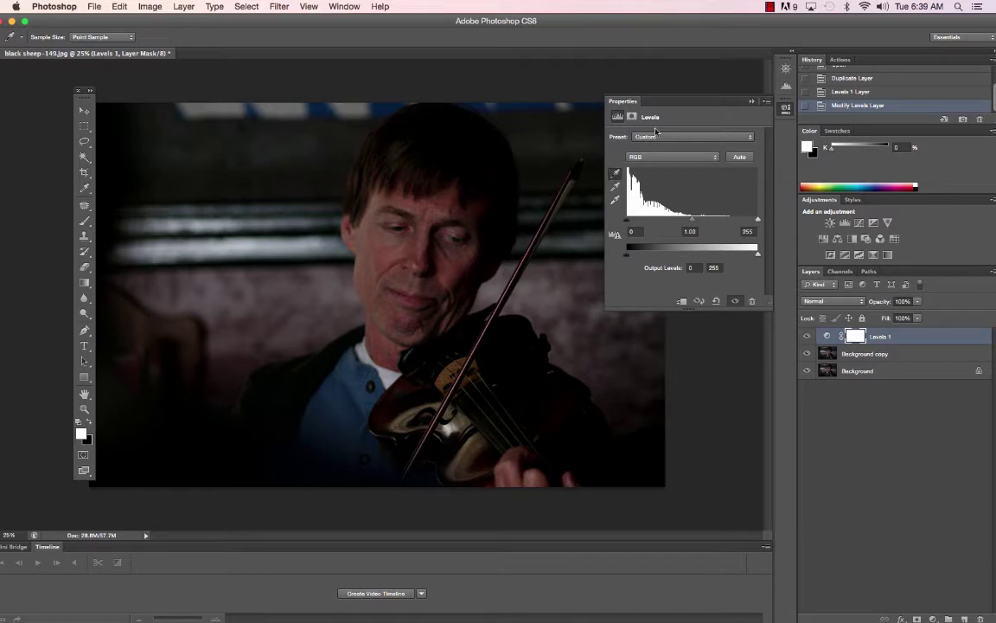
left_click(752, 102)
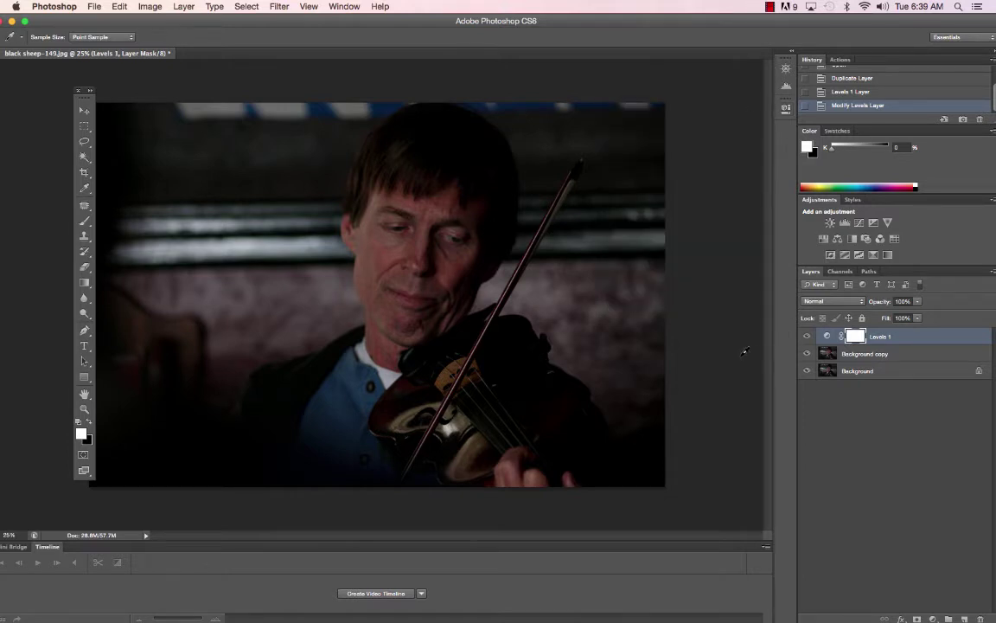
Make the Background copy layer active and switch to the Move tool
left_click(911, 356)
key("v")
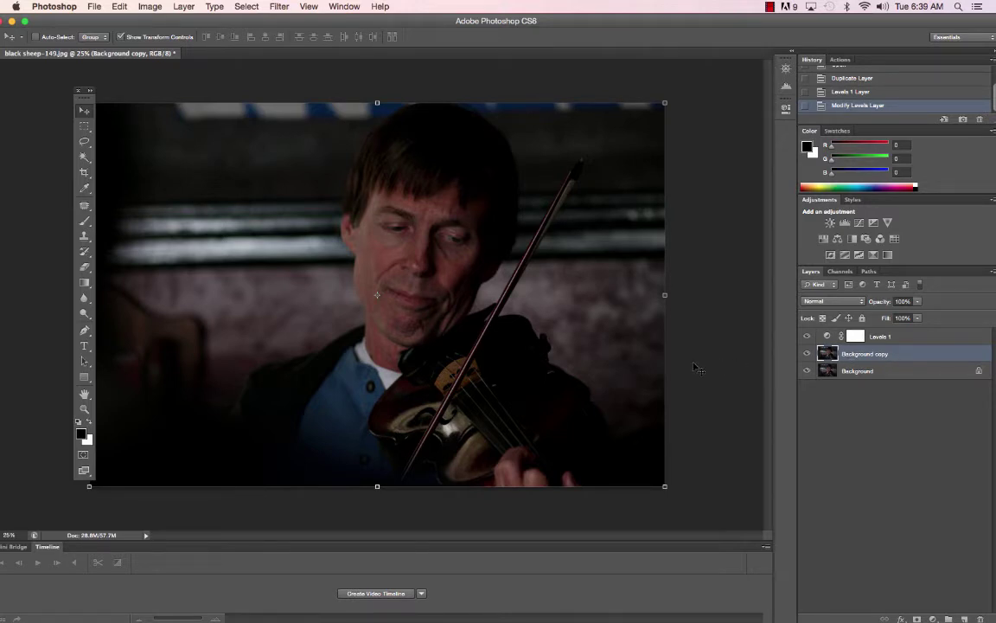
right_click(887, 351)
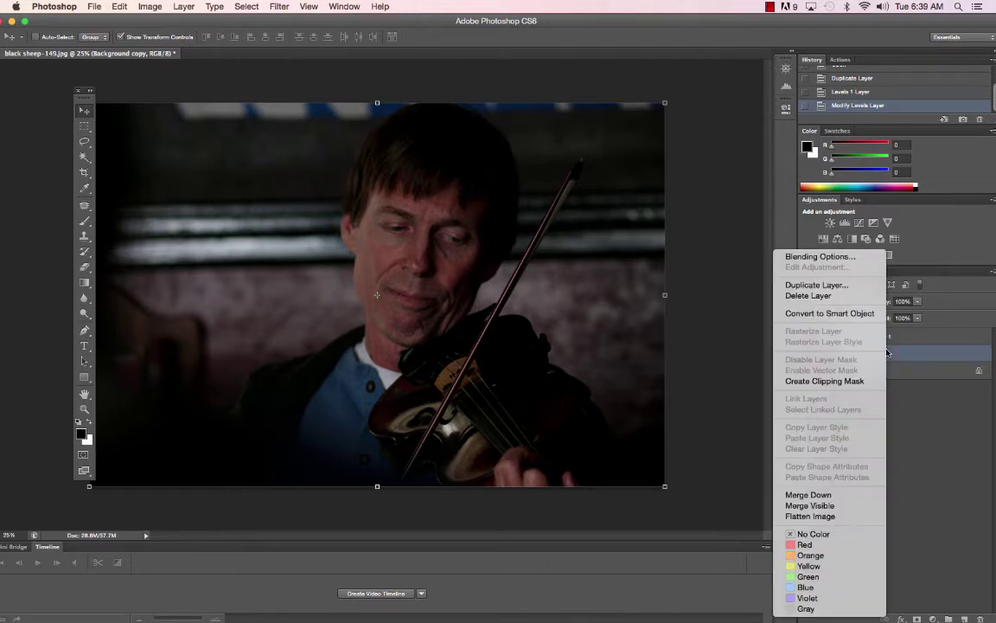
left_click(887, 352)
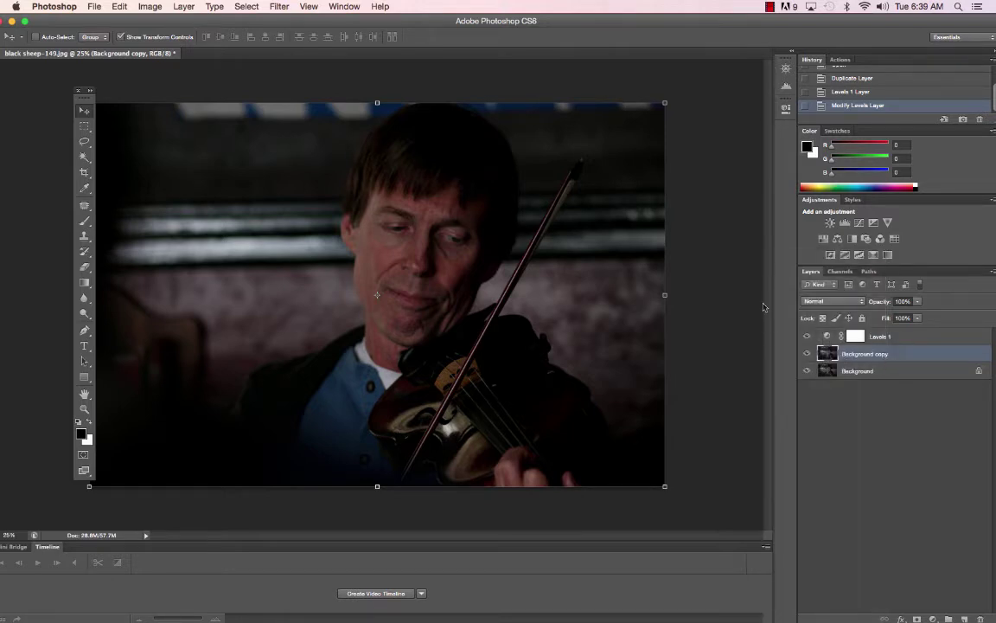
key("super+l")
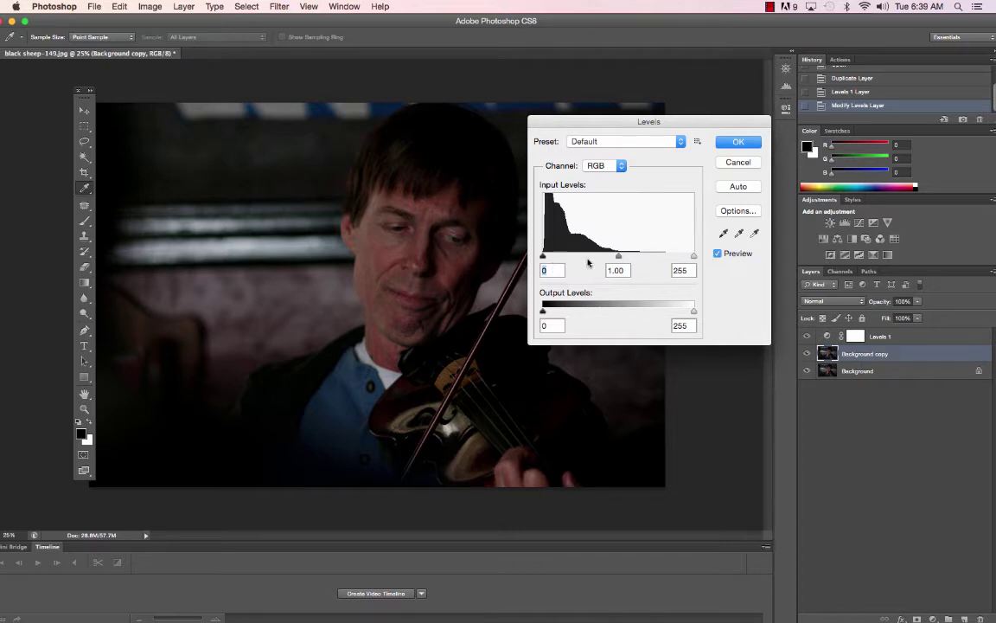
left_click_drag(654, 121, 713, 59)
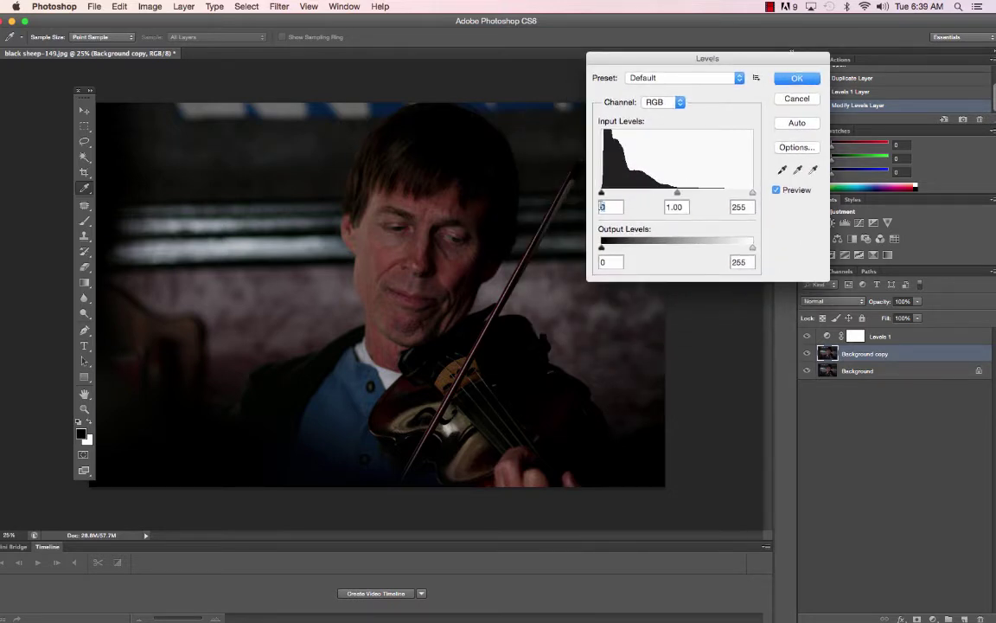
left_click(782, 169)
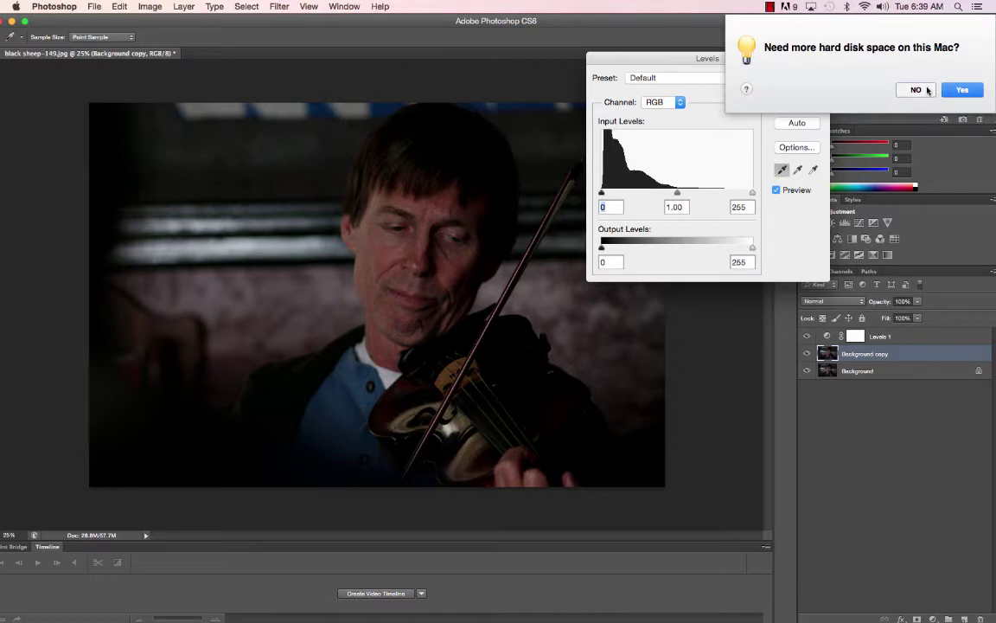
left_click(927, 90)
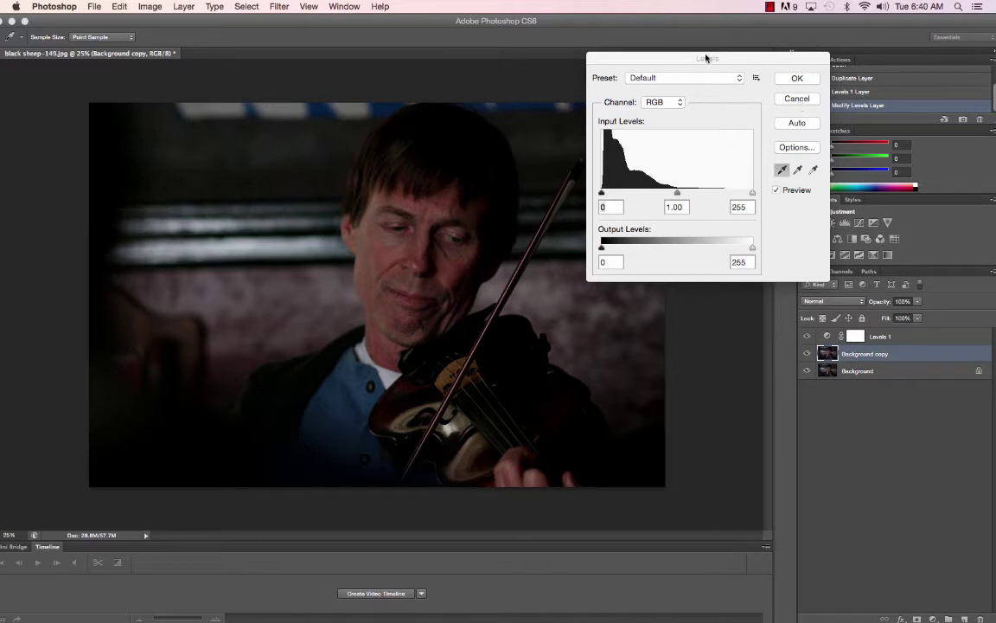
left_click(798, 99)
key("v")
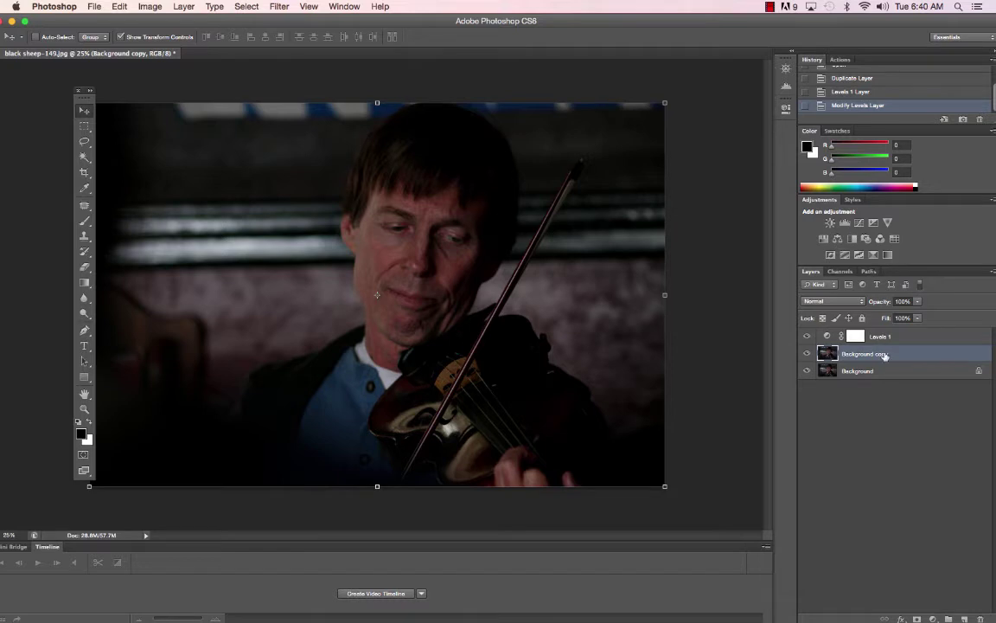
Apply Auto Tone to the Background copy layer
left_click(143, 7)
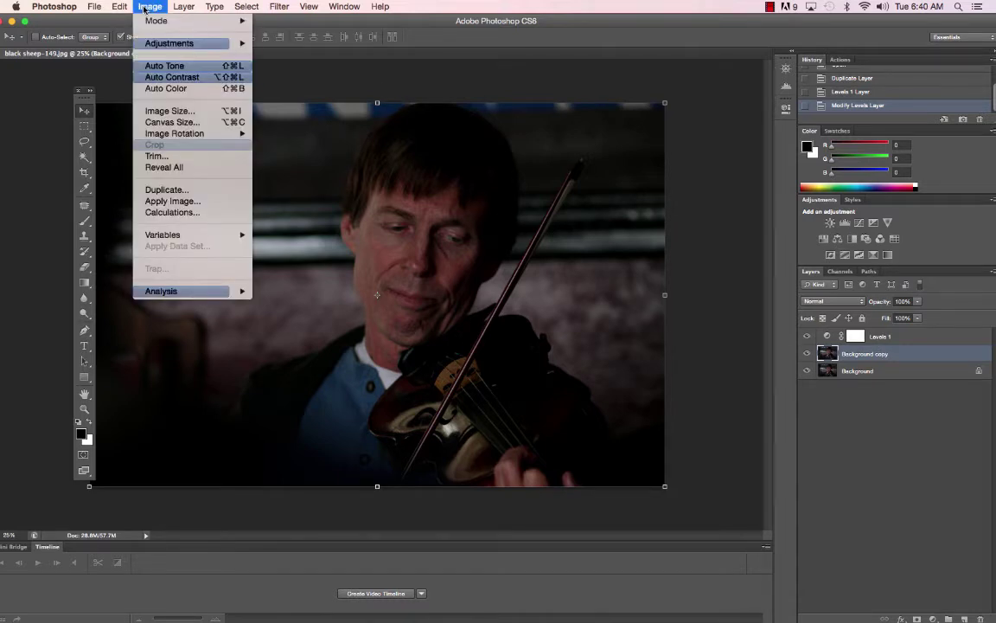
mouse_move(156, 43)
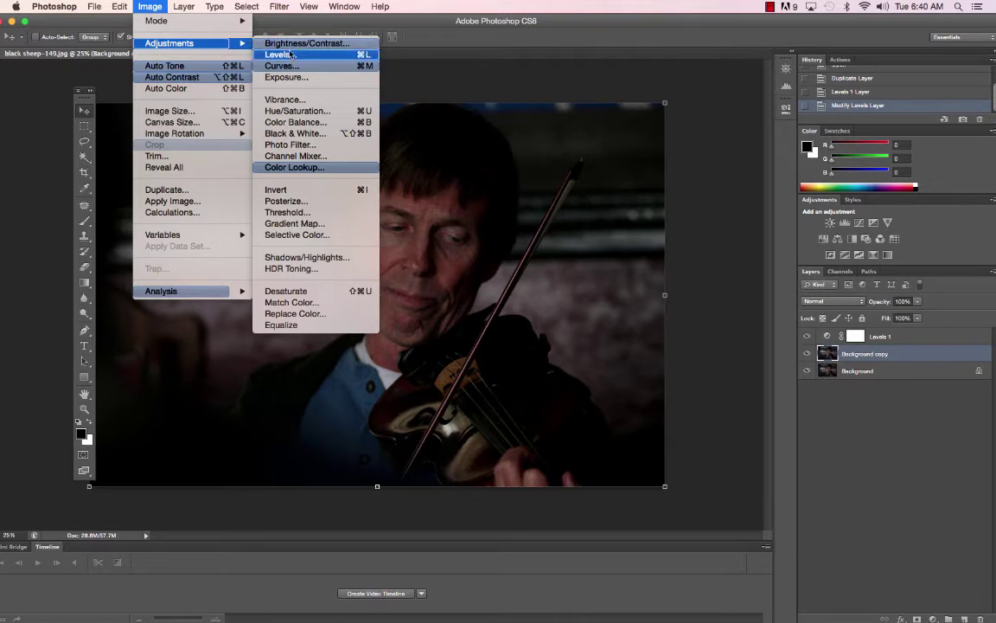
left_click(420, 79)
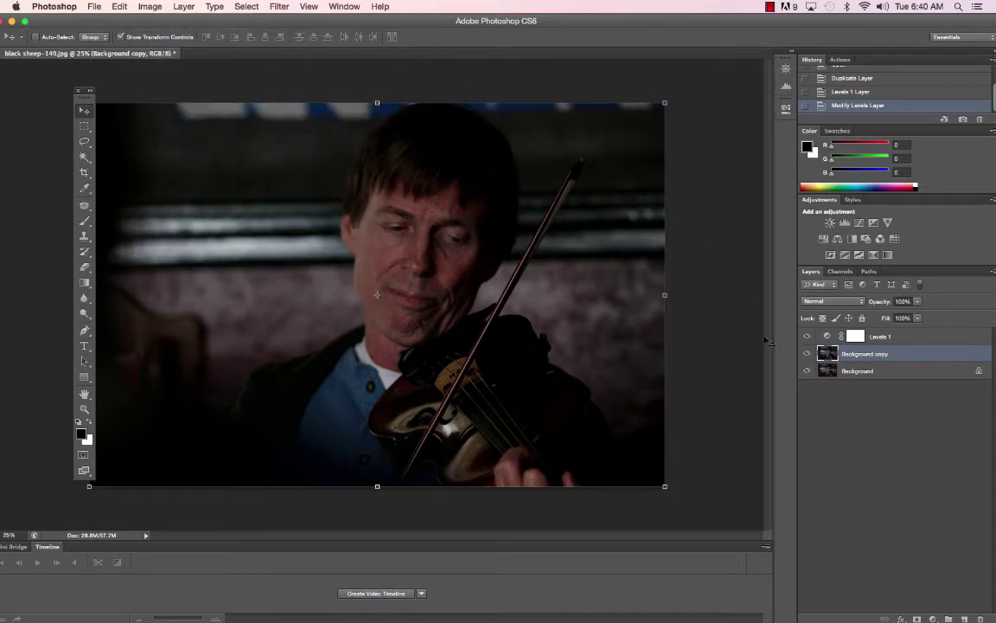
left_click(150, 7)
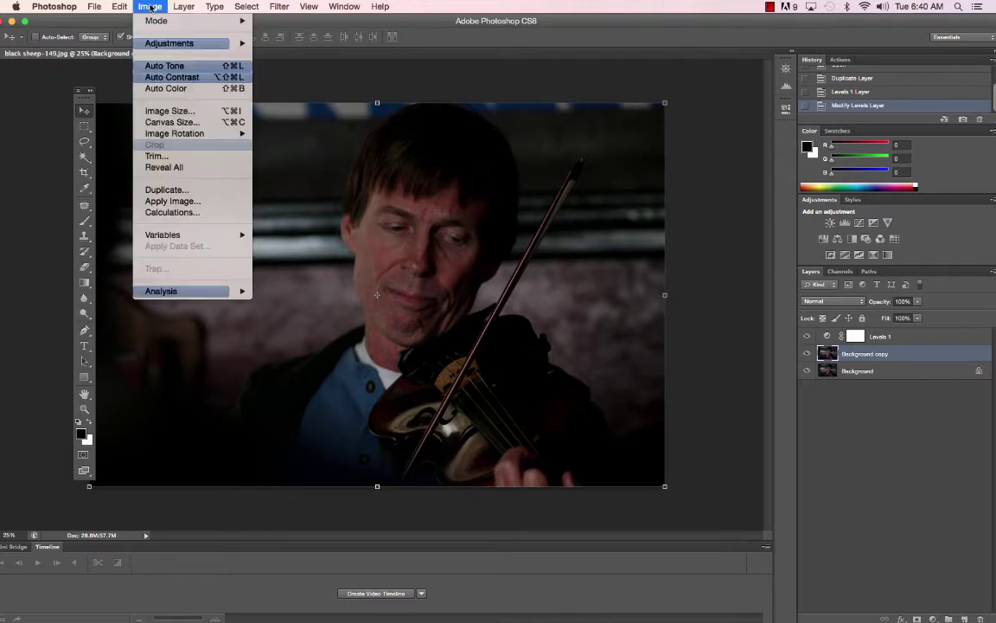
left_click(159, 67)
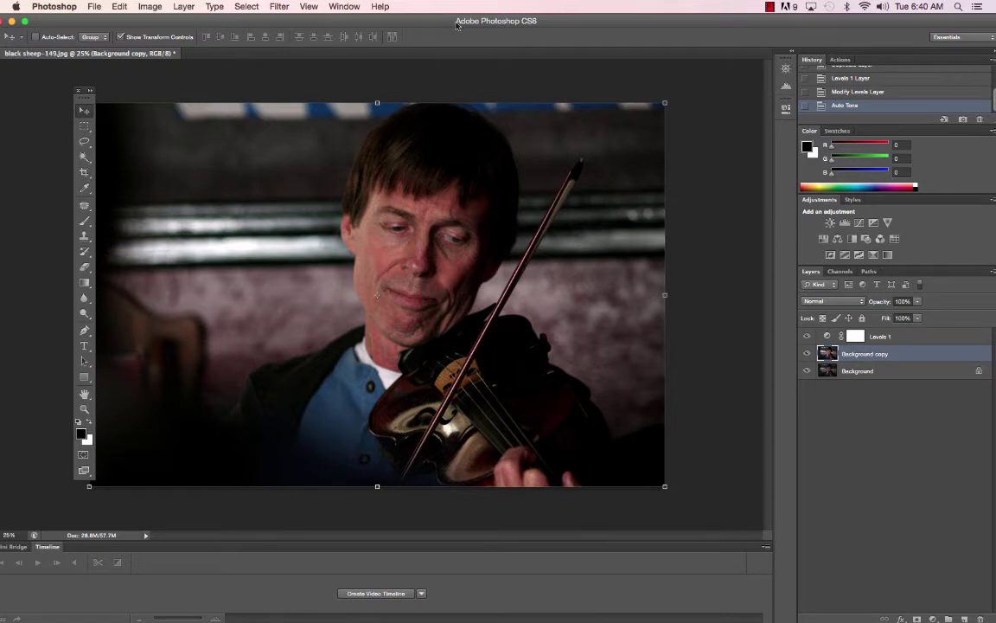
Check the tonal distribution of the auto-toned photo in the Histogram, then collapse it
left_click(344, 6)
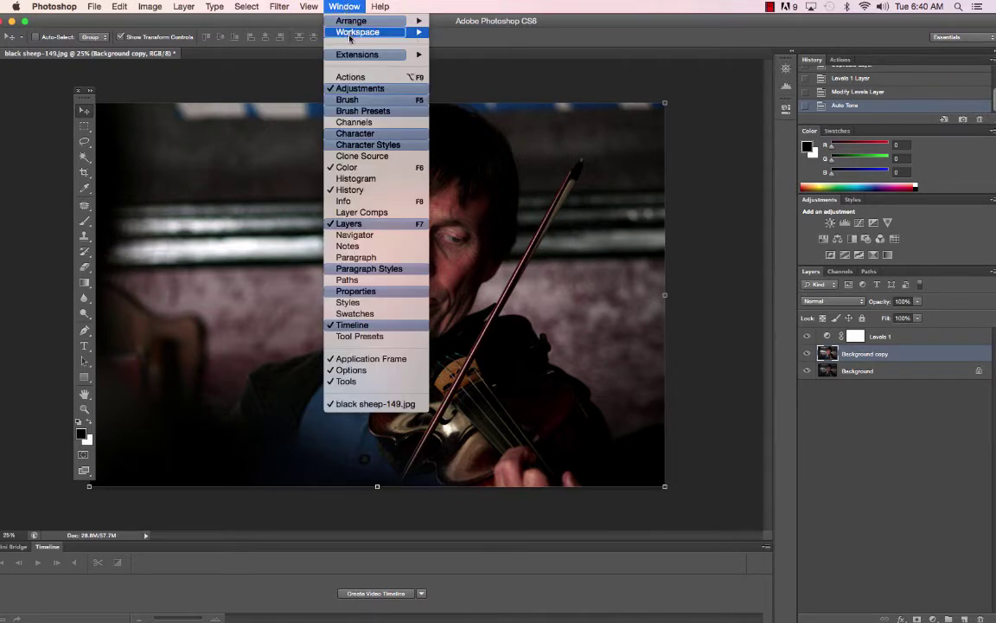
left_click(370, 179)
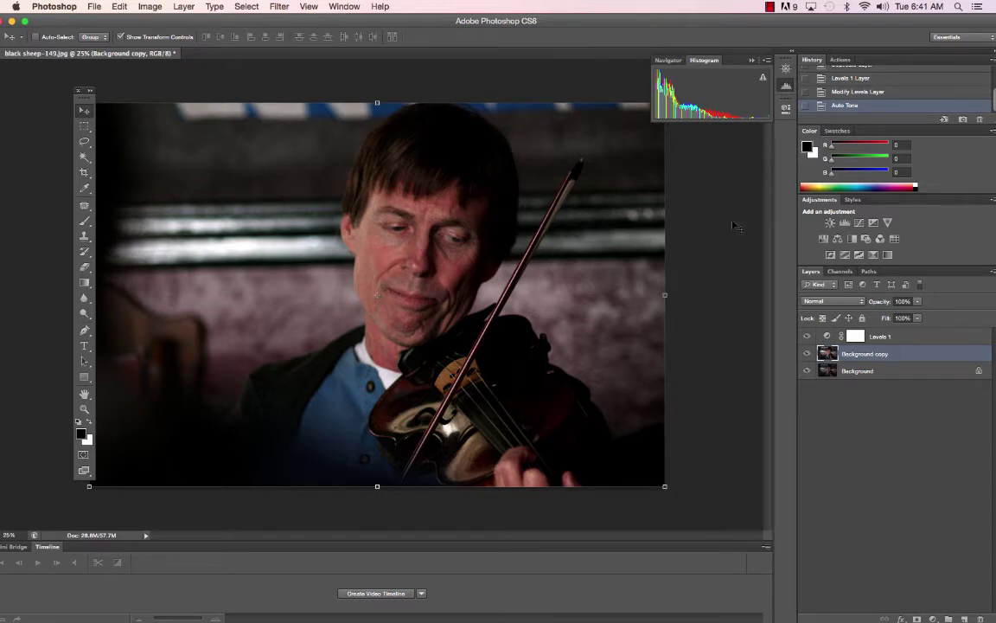
left_click(751, 59)
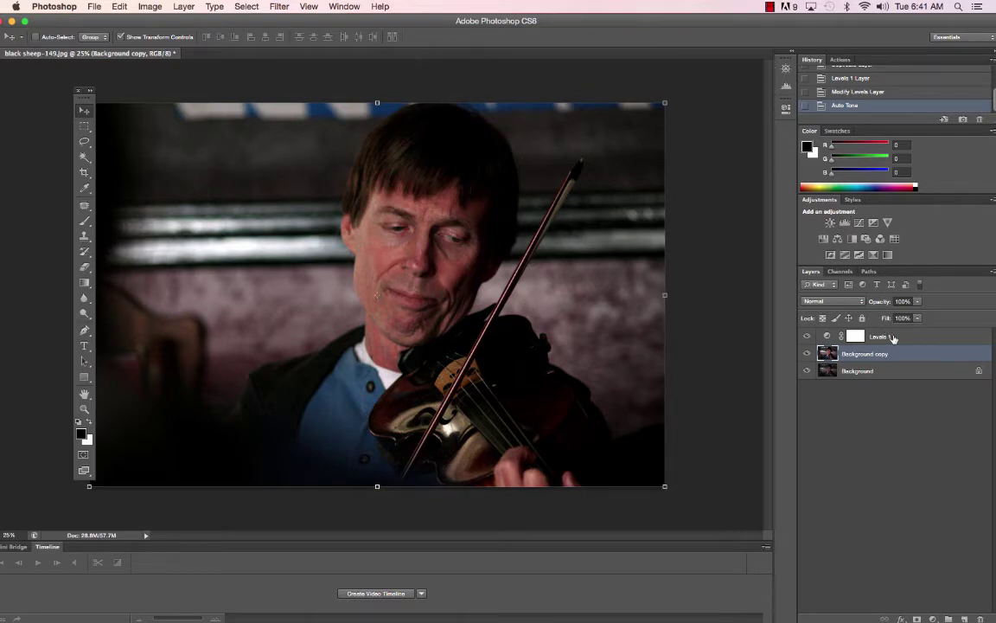
Compare the photo with and without the Levels 1 and Background copy layers by toggling their visibility, leaving both shown
left_click(807, 336)
left_click(806, 337)
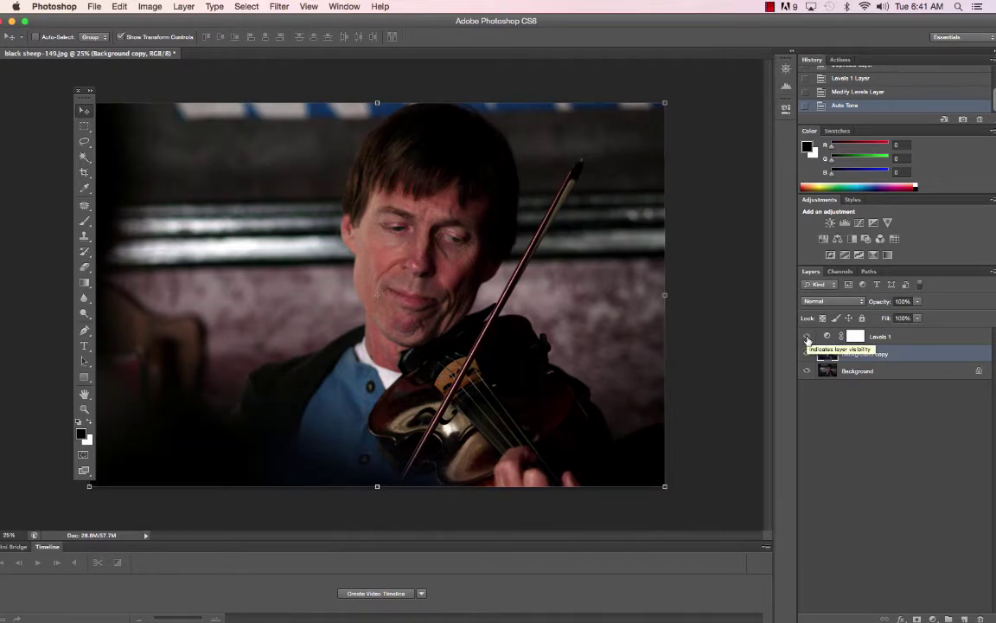
left_click(807, 338)
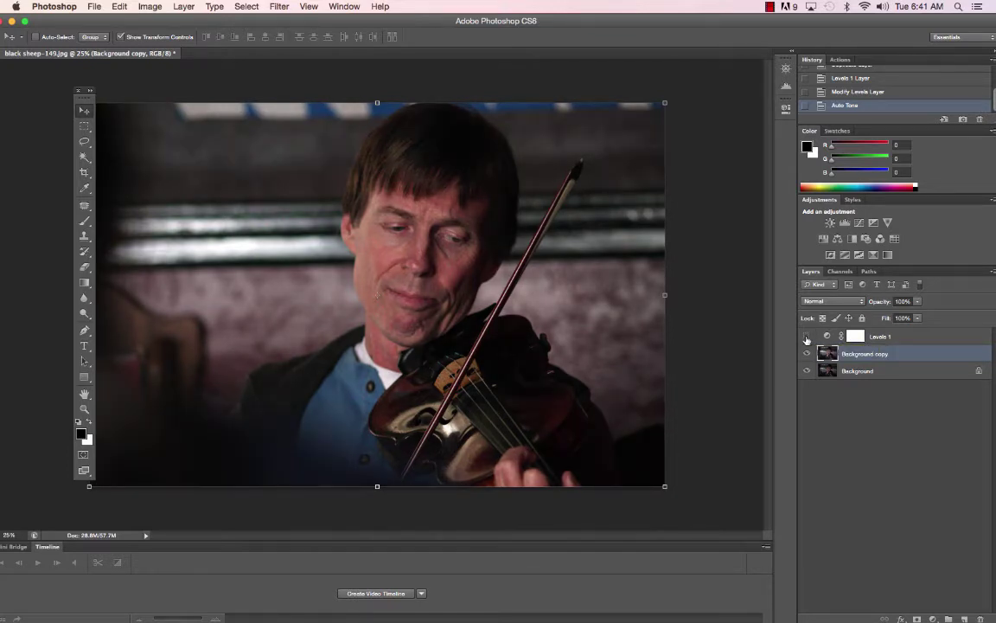
left_click(807, 338)
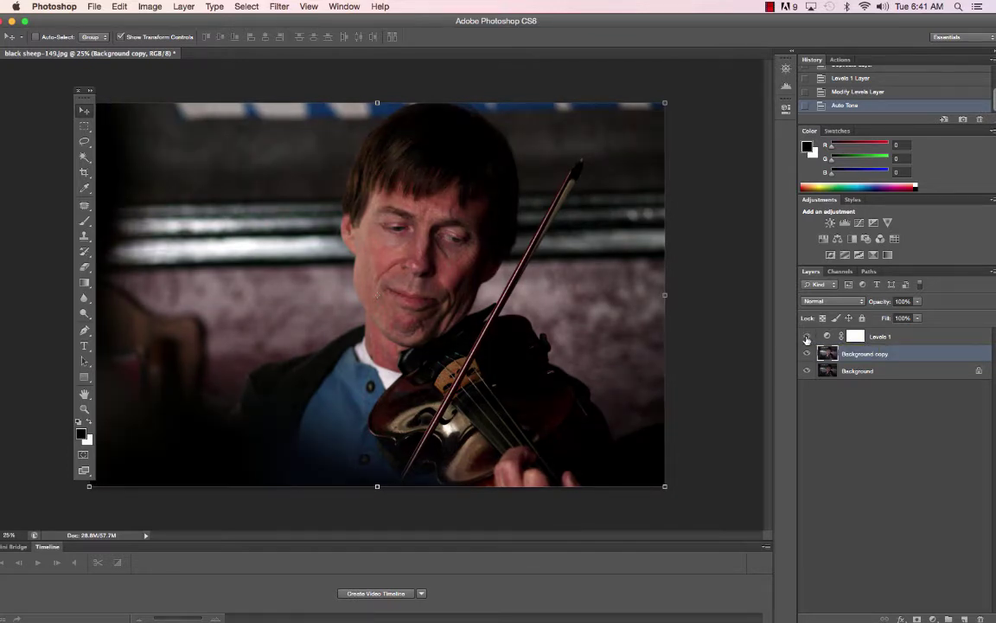
left_click(807, 354)
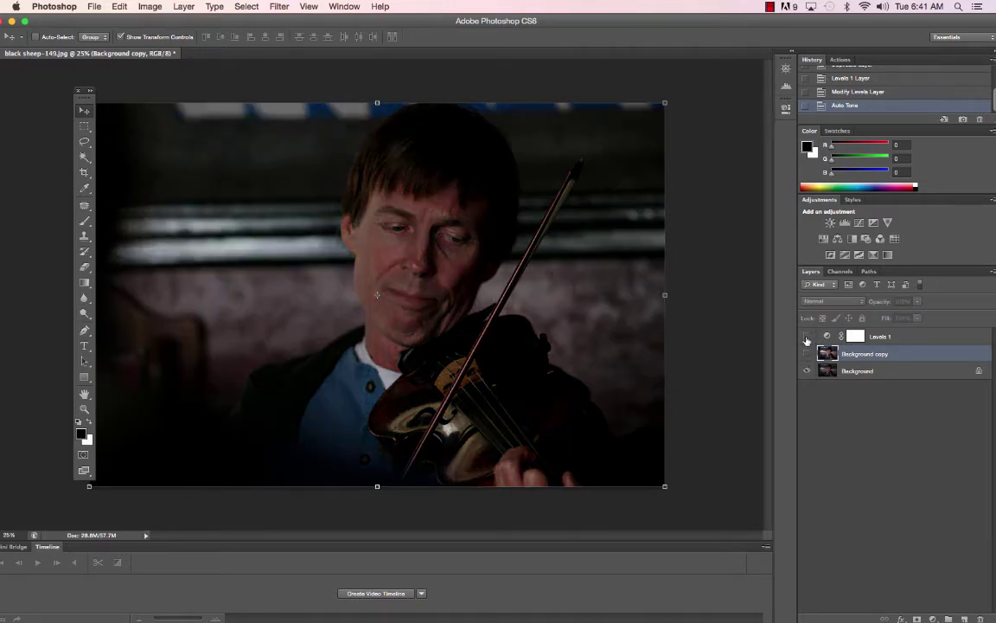
left_click(807, 337)
left_click(807, 353)
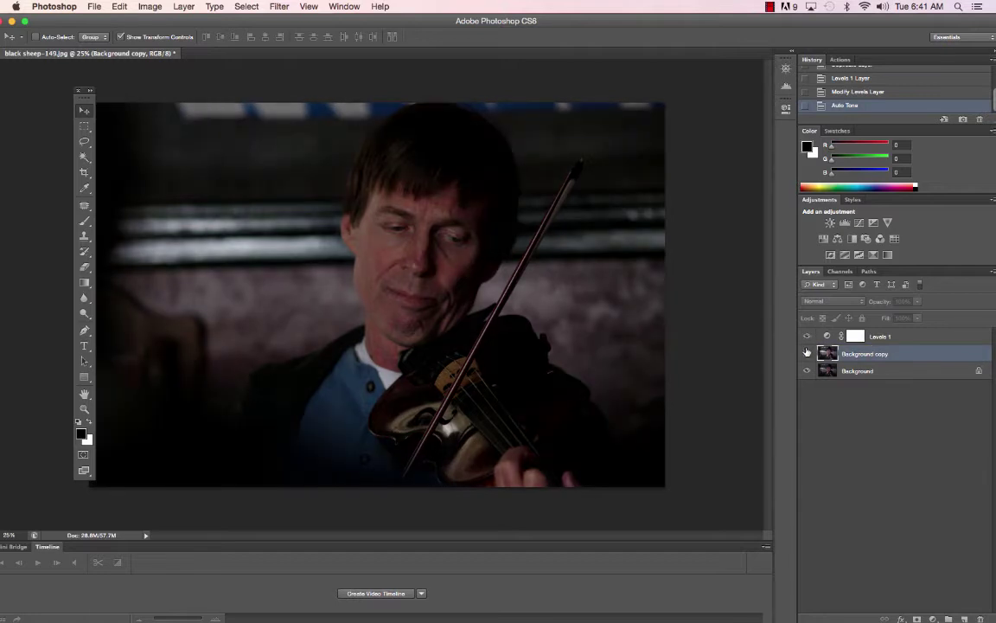
left_click(807, 354)
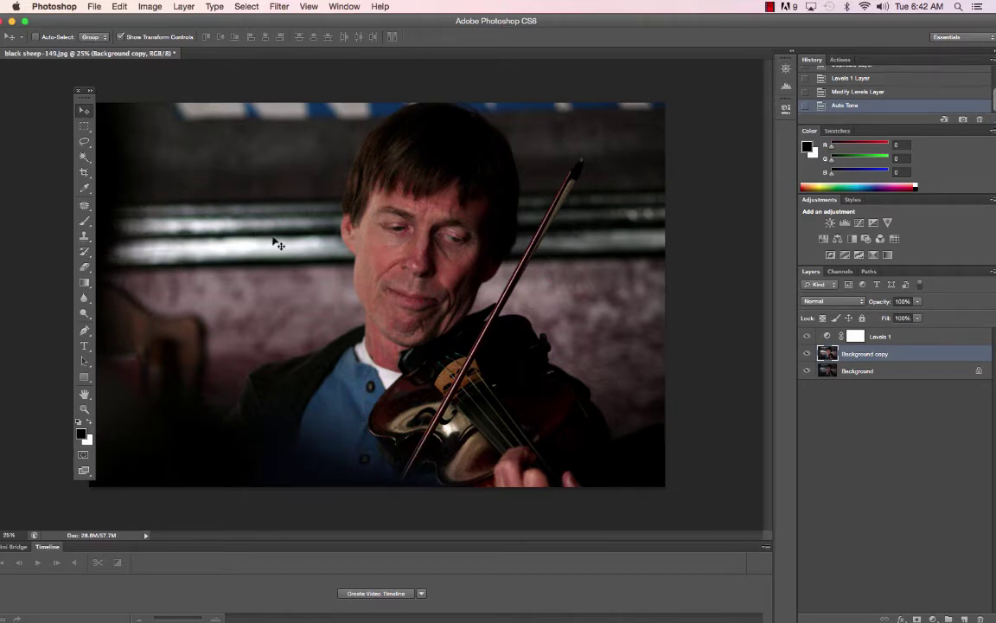
Add a Curves adjustment layer above Background copy and raise the midpoint of its RGB curve slightly to brighten the midtones
left_click(859, 226)
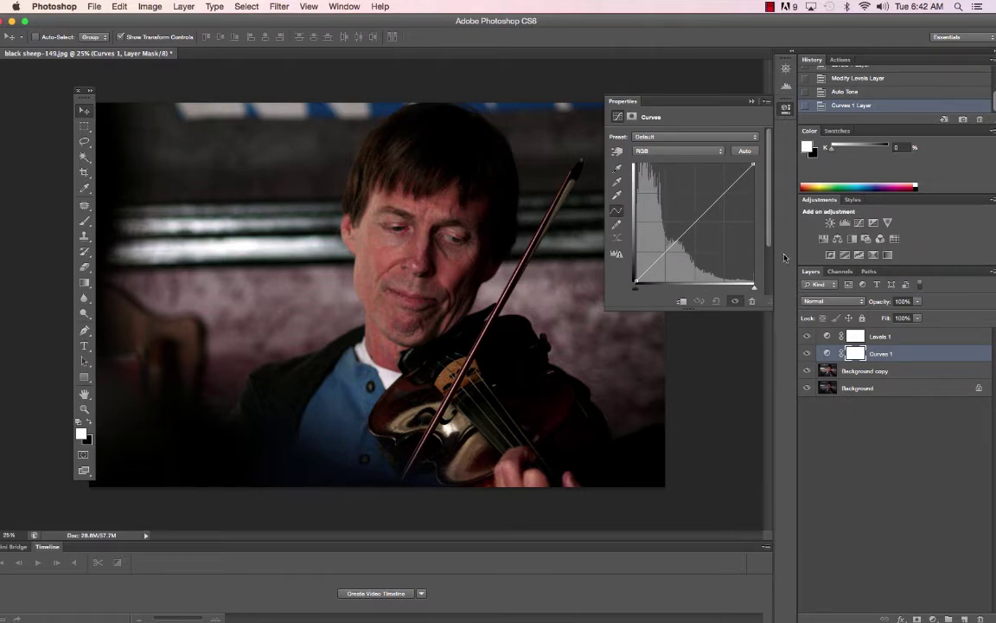
left_click(616, 152)
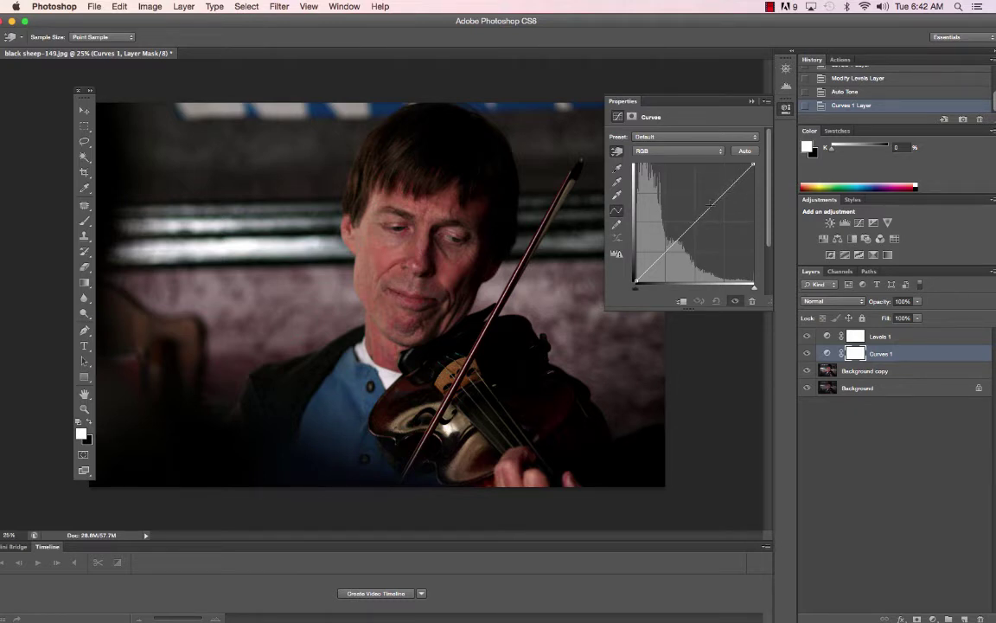
left_click(694, 222)
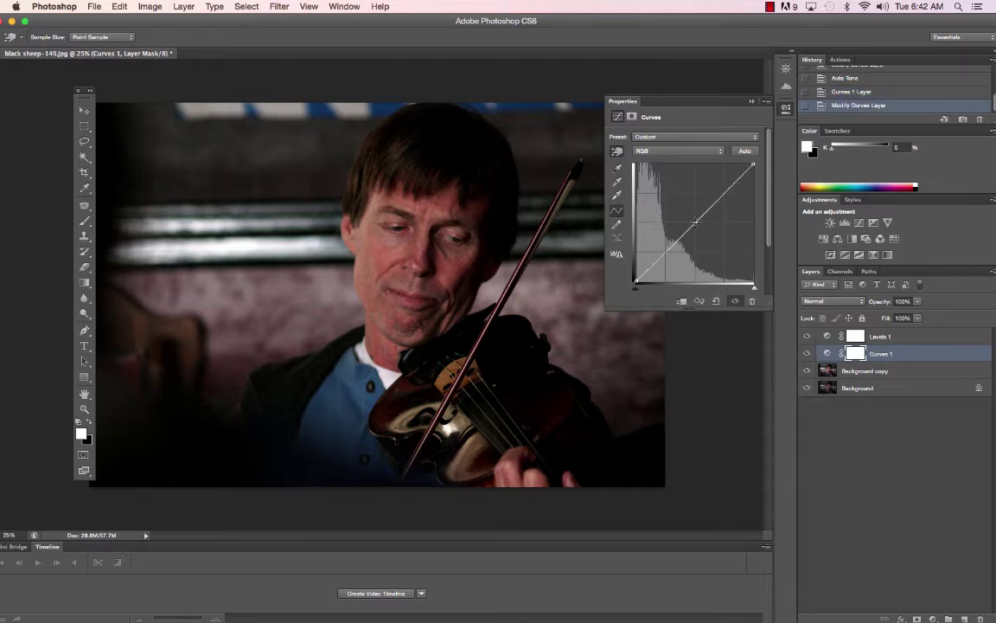
mouse_move(694, 222)
left_mouse_down()
mouse_move(684, 206)
mouse_move(704, 235)
mouse_move(691, 213)
left_mouse_up()
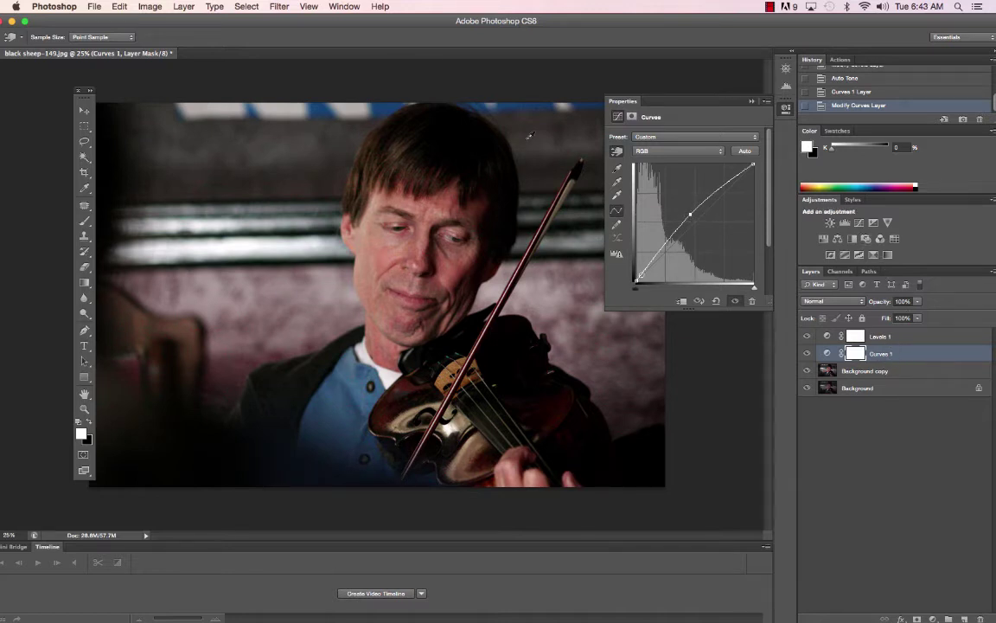
Invert the Curves 1 layer mask to black so the brightening is hidden
left_click(246, 7)
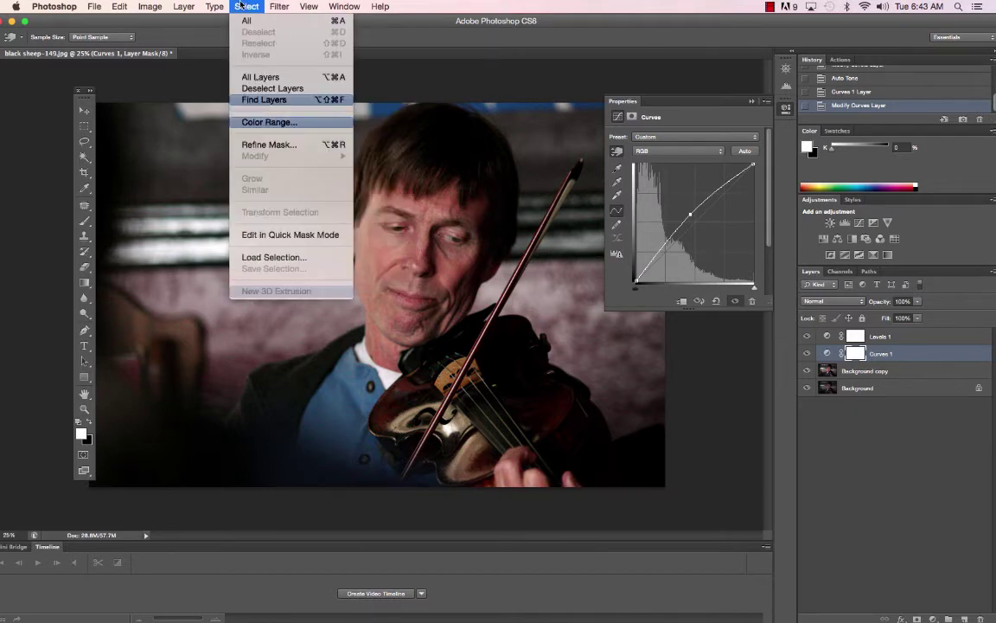
mouse_move(308, 7)
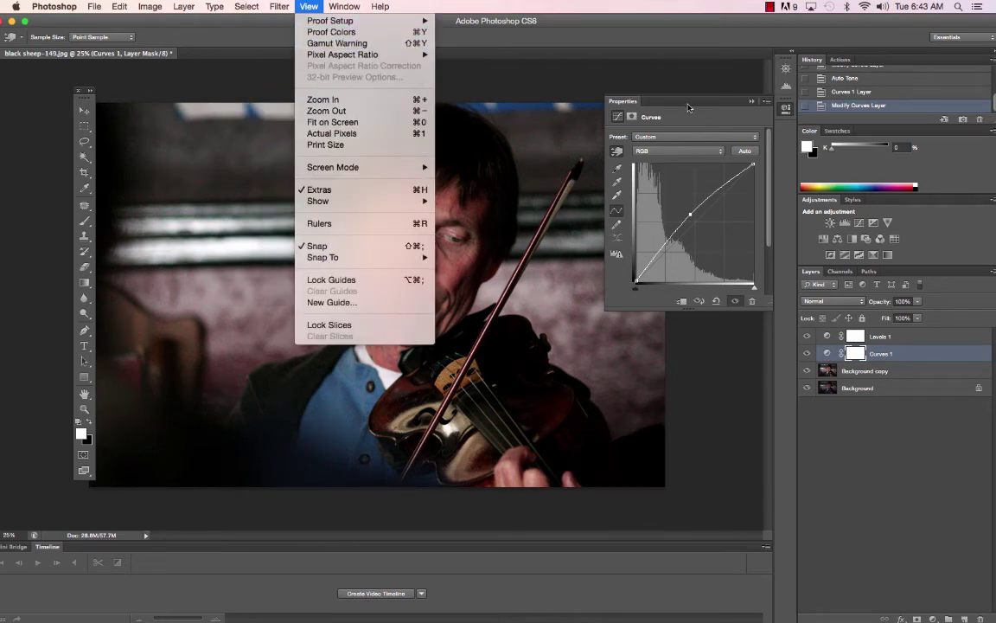
left_click(621, 98)
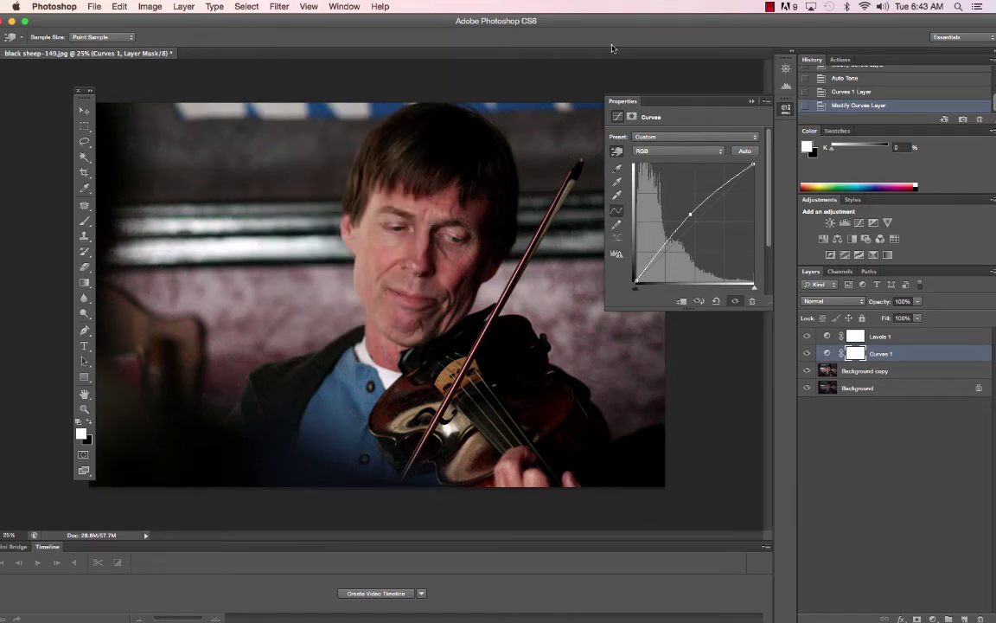
key("ctrl+i")
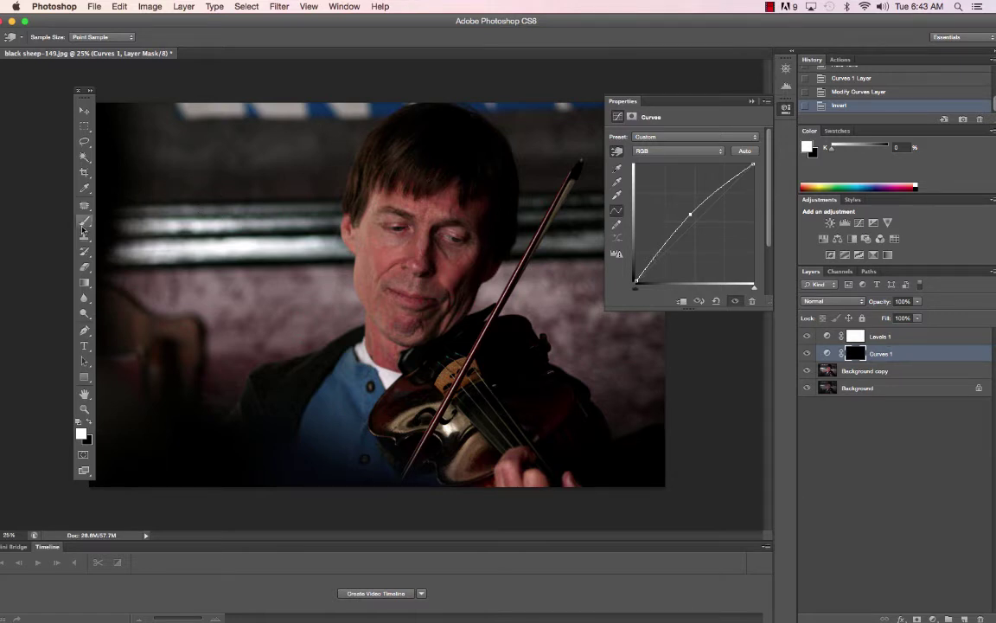
Switch to the Brush tool with white as the foreground color and enlarge the soft brush to 300 px
left_click_drag(83, 225, 291, 219)
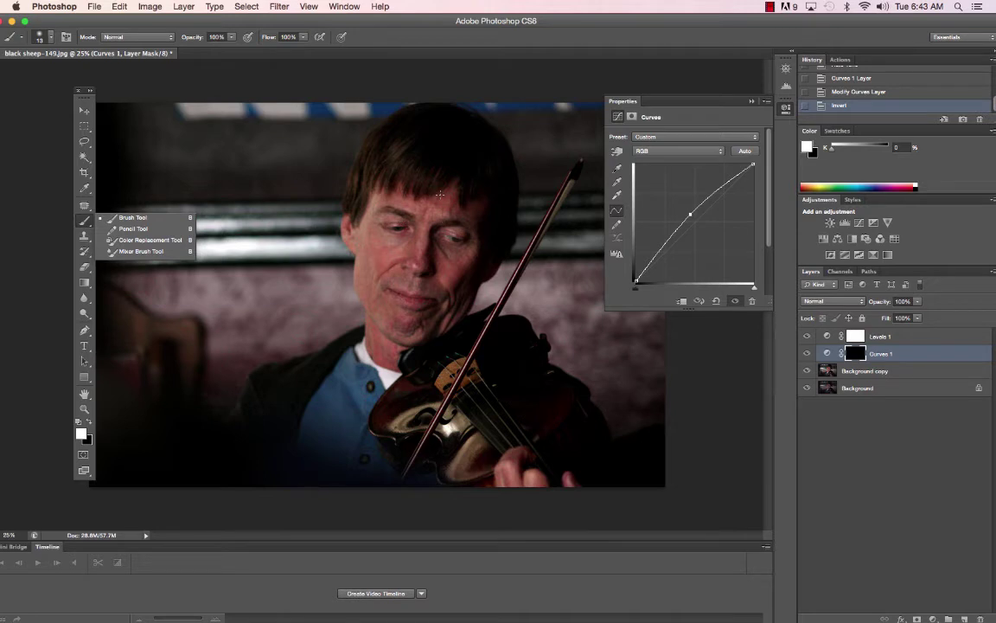
left_click(52, 37)
left_click(52, 38)
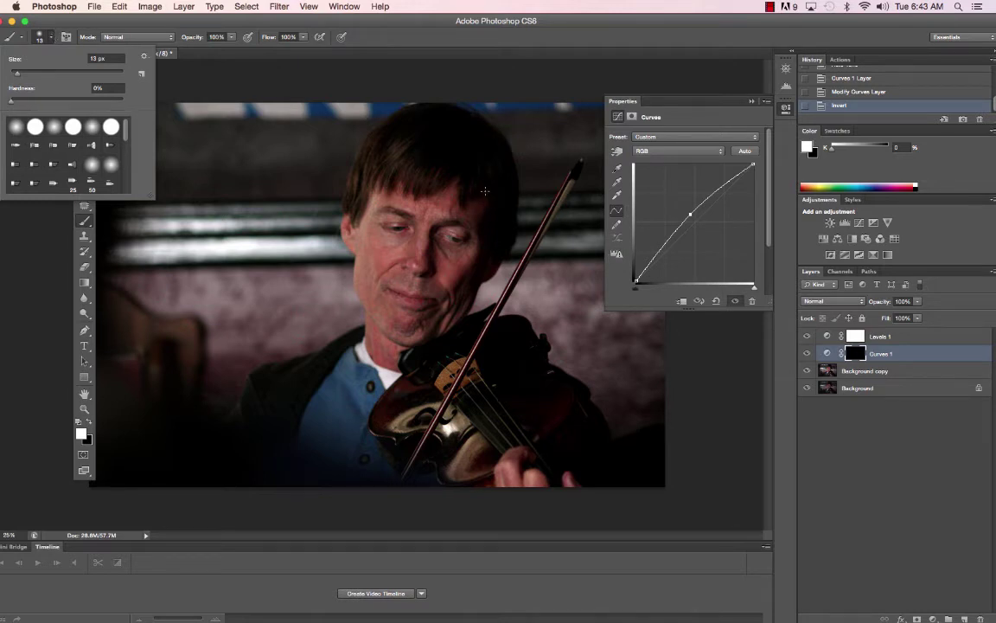
left_click(485, 190)
key("bracketright")
key("bracketright")
key("bracketright")
key("bracketright")
key("bracketright")
key("bracketright")
key("bracketright")
key("bracketright")
key("bracketright")
key("bracketright")
key("bracketright")
key("bracketright")
key("bracketright")
key("bracketright")
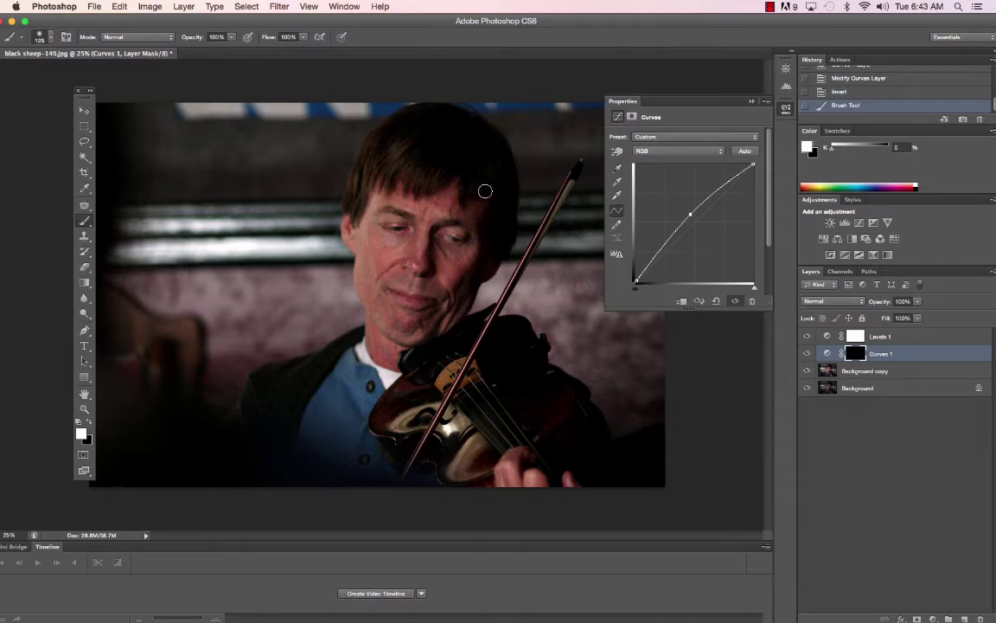
key("bracketright")
key("bracketright")
key("bracketright")
key("bracketright")
key("bracketright")
key("bracketright")
key("bracketright")
key("bracketleft")
key("bracketleft")
Paint the shaded side of the violinist's face into the Curves 1 mask at 67% brush opacity, and compare with the layer hidden
left_click(233, 37)
left_click_drag(232, 38, 212, 45)
mouse_move(480, 200)
left_mouse_down()
mouse_move(462, 241)
mouse_move(428, 225)
mouse_move(456, 278)
left_mouse_up()
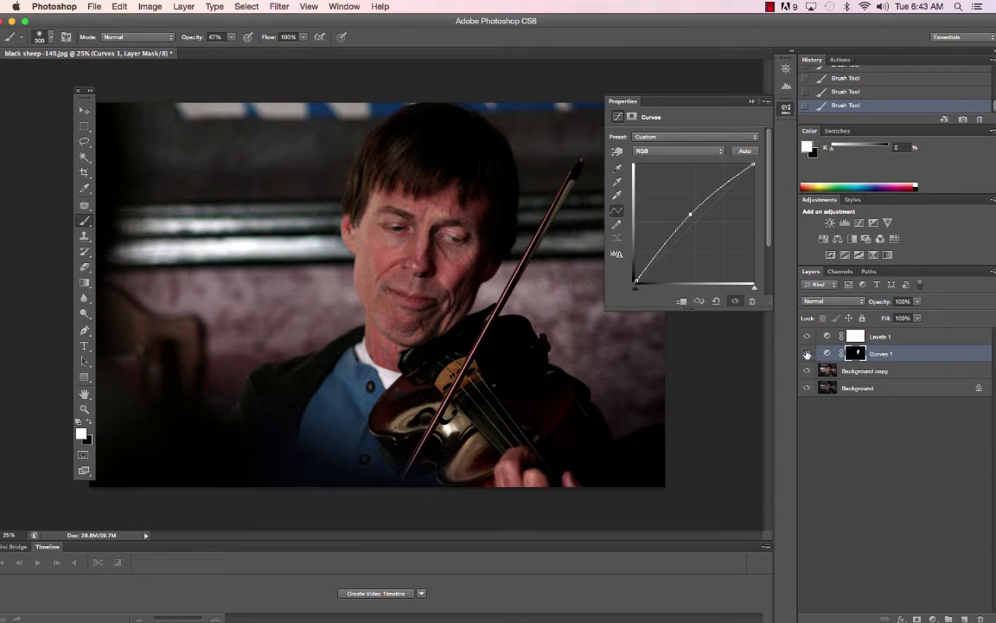
left_click(807, 353)
left_click(808, 353)
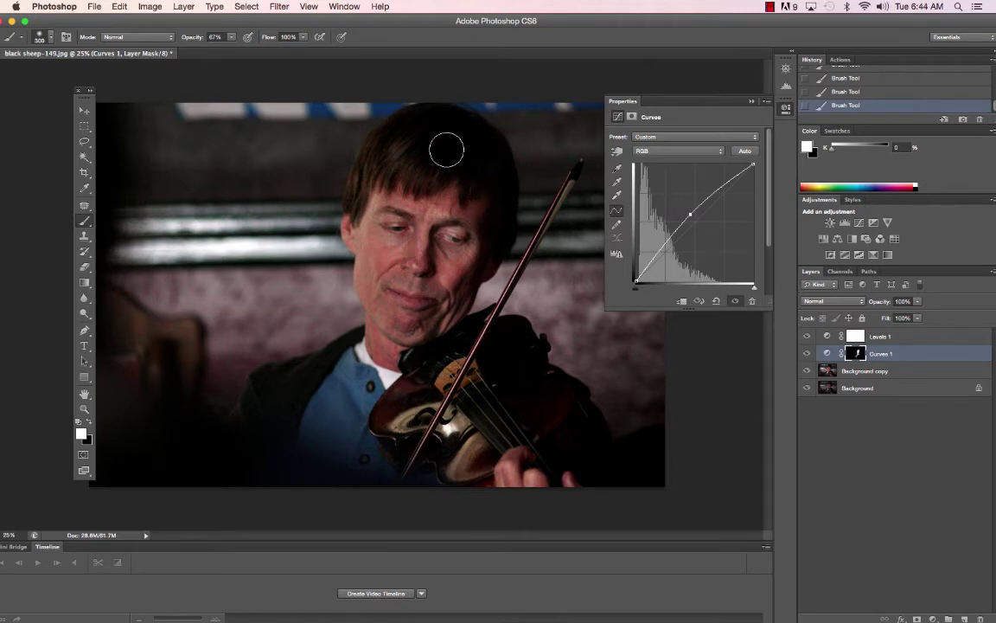
Add a second Curves adjustment layer above Curves 1, pull its RGB midpoint down to darken the midtones, and invert its mask to black
left_click(860, 224)
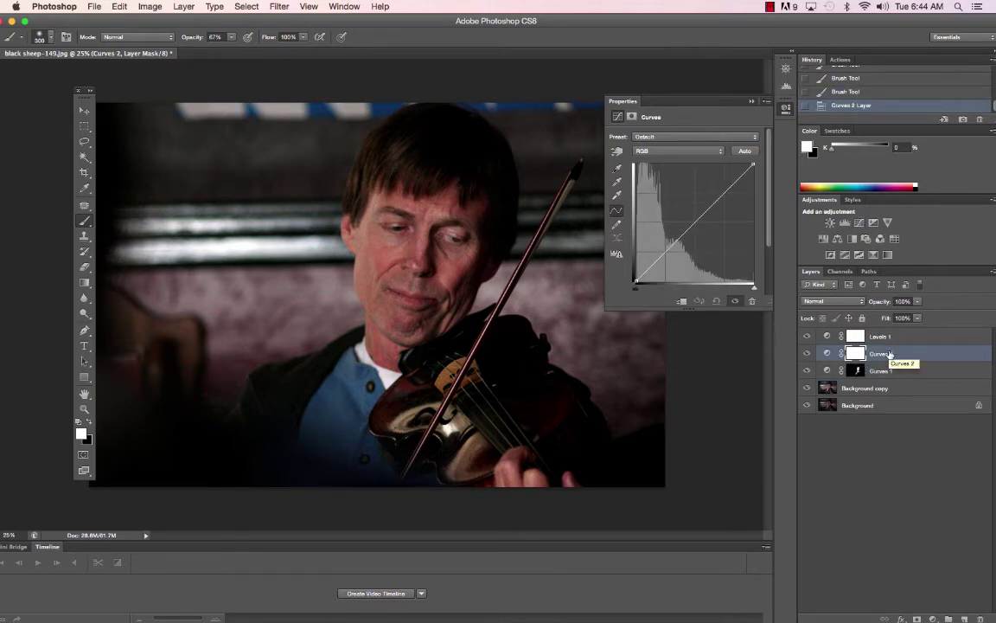
left_click(615, 152)
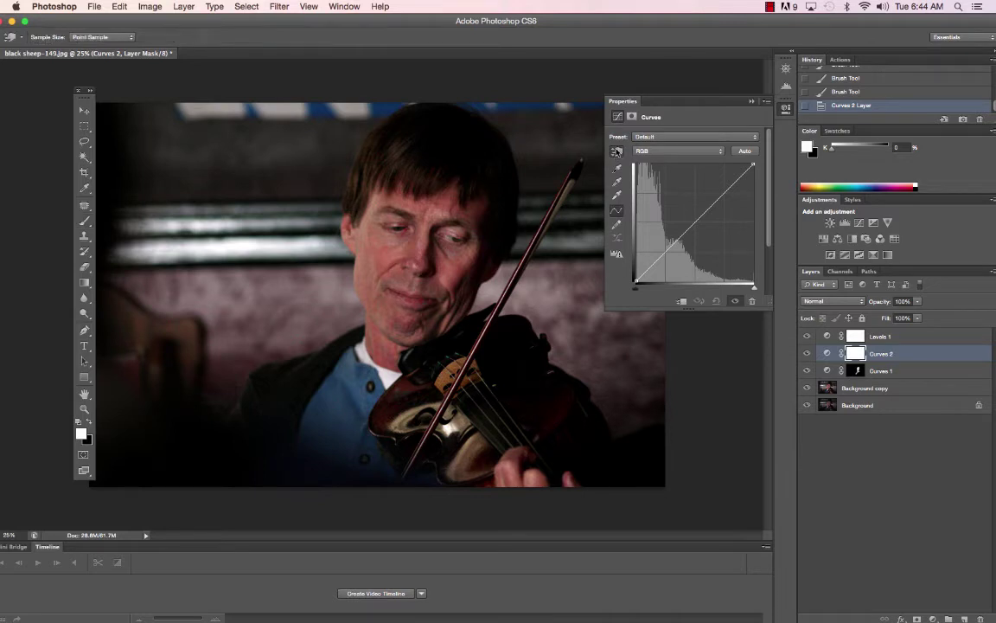
left_click_drag(697, 223, 702, 231)
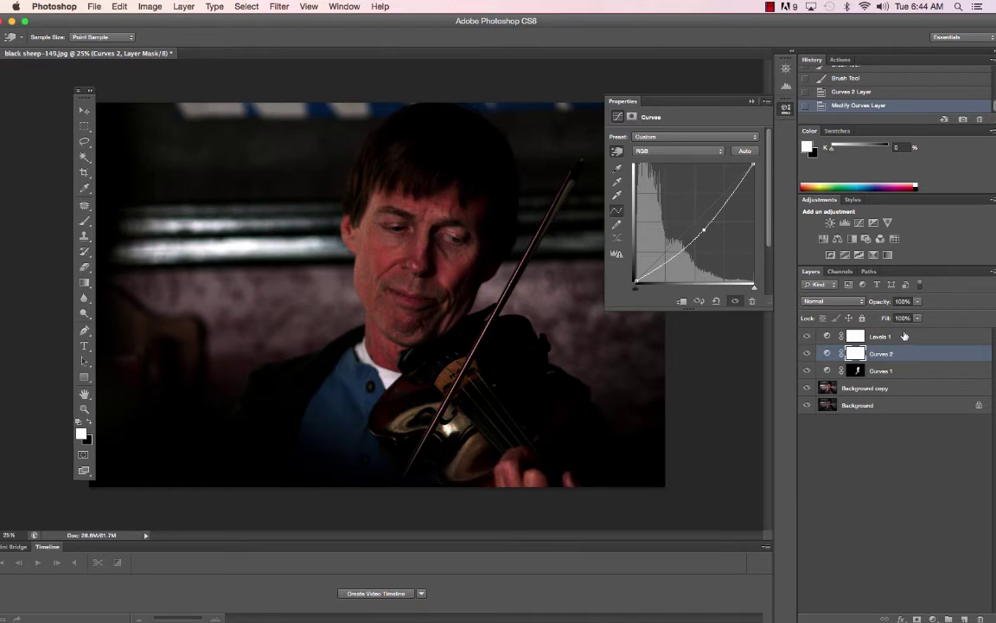
key("super+i")
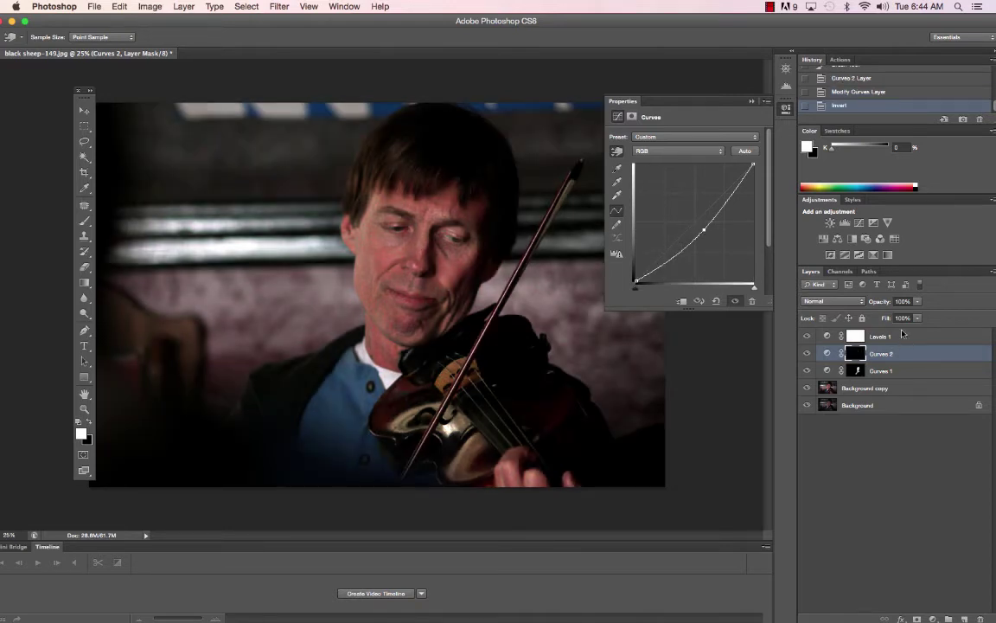
Return to the Brush tool and enlarge the soft brush to 1200 px
left_click(84, 219)
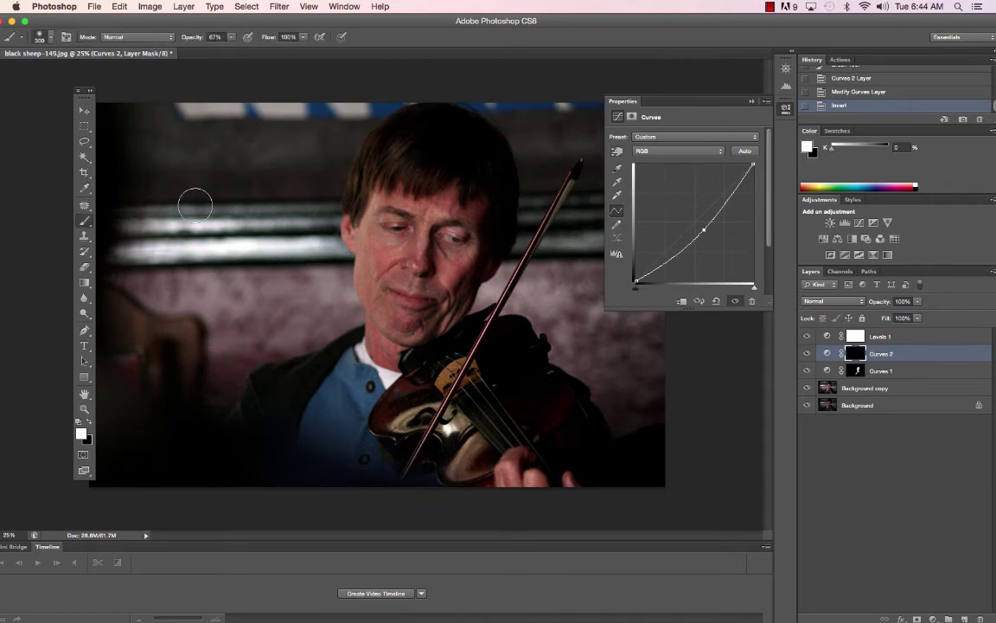
key("bracketright")
key("bracketright")
key("bracketright")
key("bracketright")
key("bracketright")
key("bracketright")
key("bracketright")
key("bracketright")
key("bracketright")
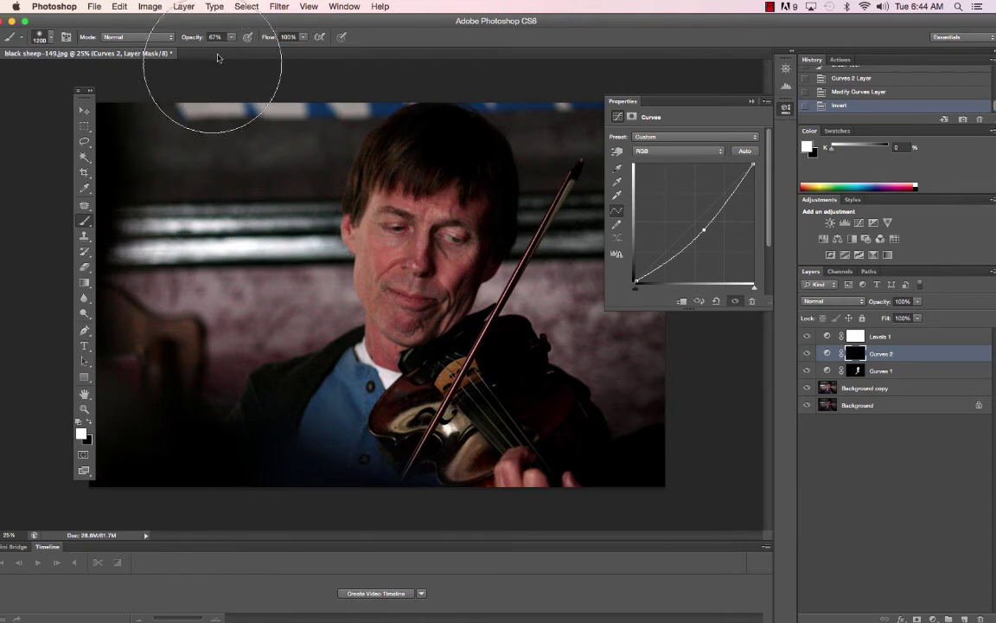
Darken the background around the violinist by painting the Curves 2 mask at 40% brush opacity, docking the Properties panel clear of the photo
left_click(231, 37)
left_click_drag(230, 48, 216, 51)
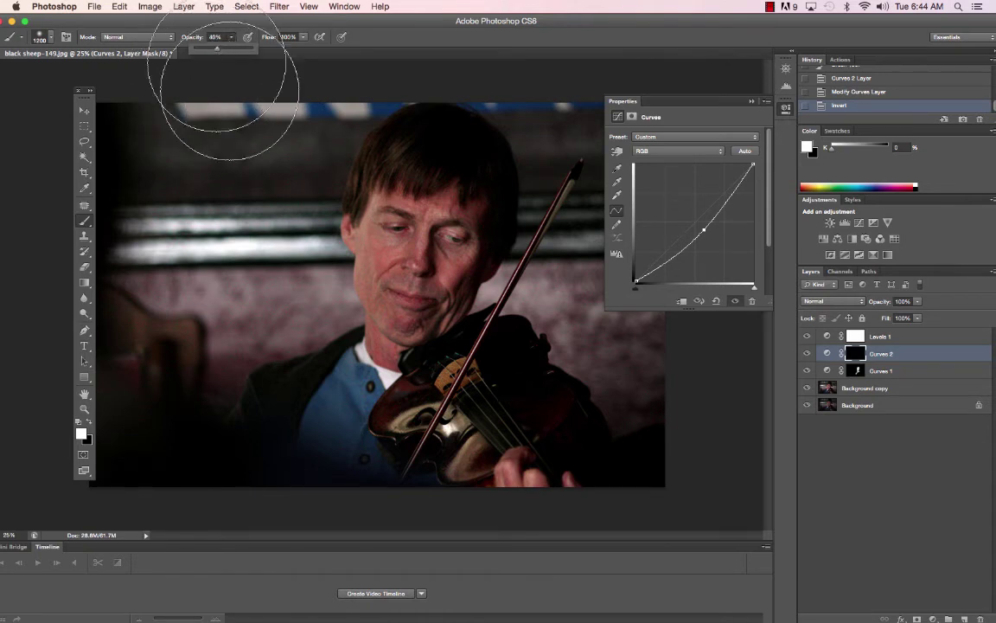
mouse_move(186, 242)
left_mouse_down()
mouse_move(247, 226)
mouse_move(156, 236)
mouse_move(200, 196)
mouse_move(180, 164)
mouse_move(295, 220)
mouse_move(212, 166)
mouse_move(257, 176)
mouse_move(247, 197)
mouse_move(205, 222)
mouse_move(192, 196)
mouse_move(156, 221)
mouse_move(202, 305)
mouse_move(193, 303)
mouse_move(270, 236)
mouse_move(289, 303)
mouse_move(153, 263)
mouse_move(207, 226)
mouse_move(200, 268)
mouse_move(92, 164)
mouse_move(160, 126)
mouse_move(234, 135)
mouse_move(314, 118)
mouse_move(251, 149)
mouse_move(264, 149)
mouse_move(192, 216)
mouse_move(184, 255)
mouse_move(224, 257)
mouse_move(176, 233)
mouse_move(274, 221)
mouse_move(227, 262)
mouse_move(108, 264)
left_mouse_up()
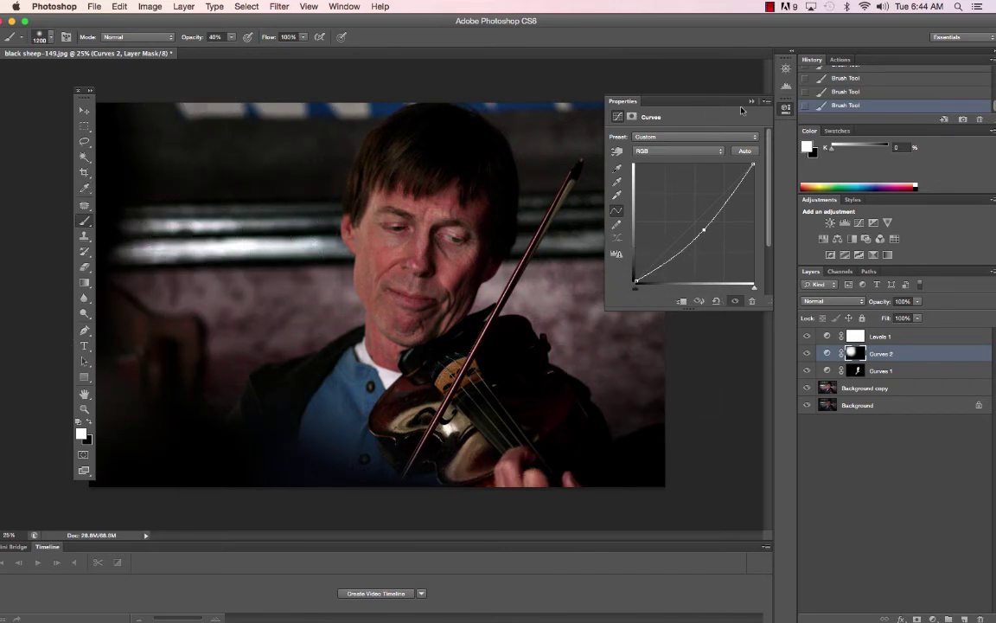
left_click_drag(643, 92, 809, 106)
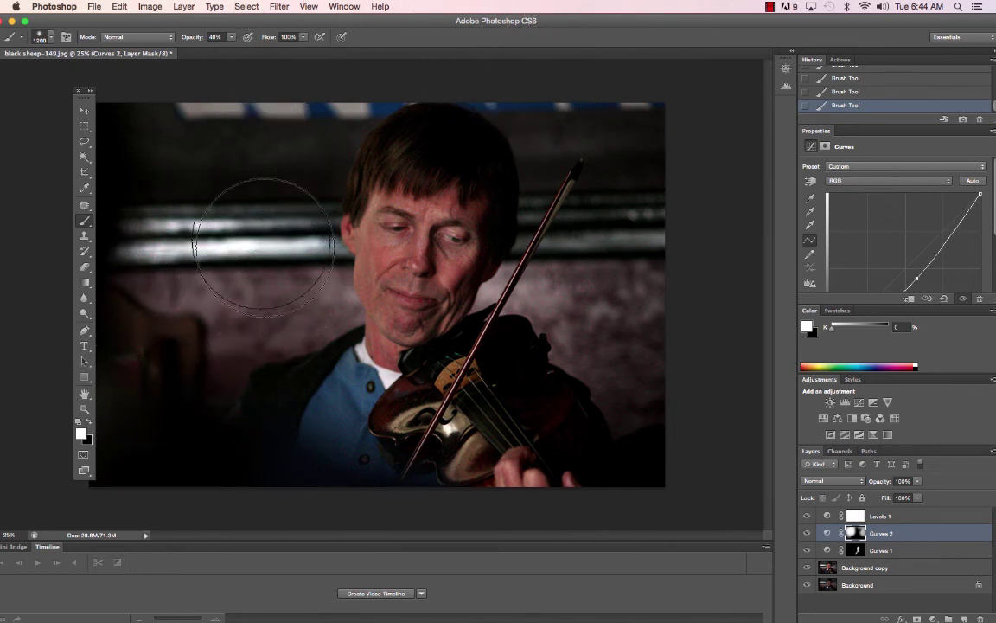
Compare the edited photo with the original by hiding Levels 1, Curves 2, Curves 1 and Background copy, and show them all again
left_click(807, 515)
left_click(807, 533)
left_click(807, 550)
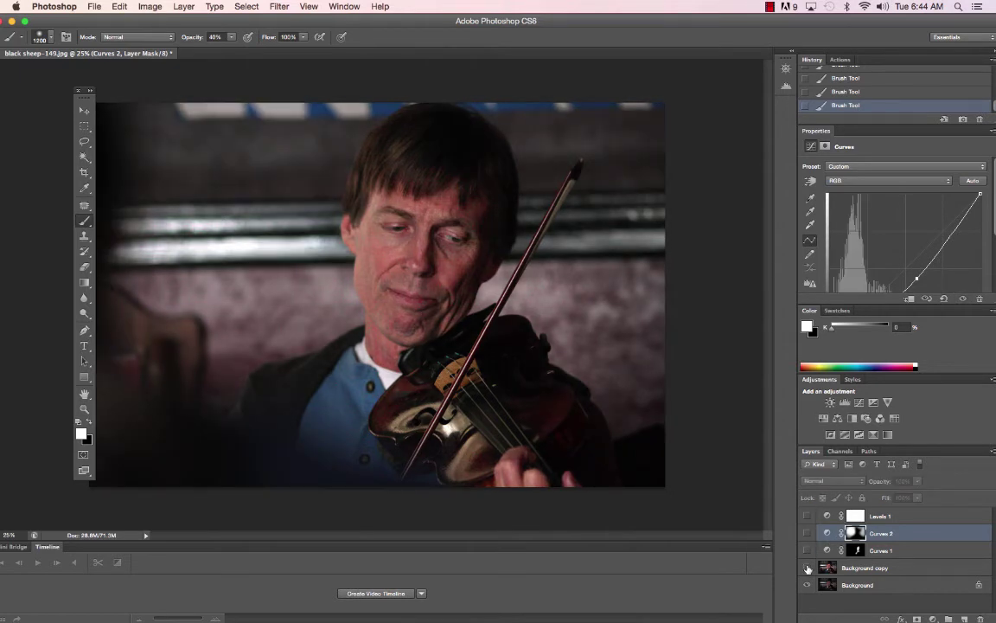
left_click(807, 567)
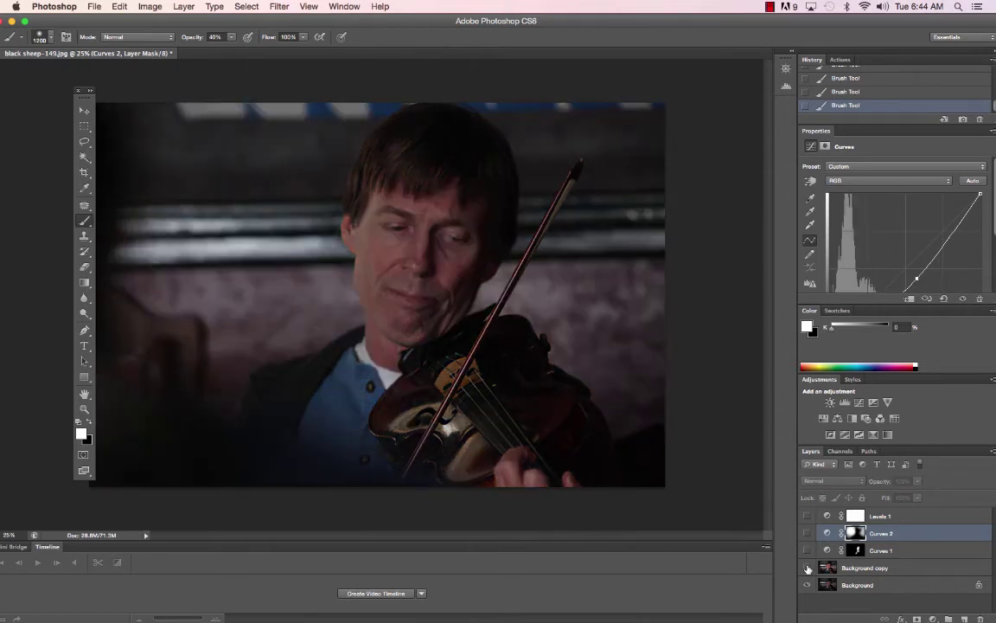
left_click(807, 515)
left_click(807, 533)
left_click(807, 550)
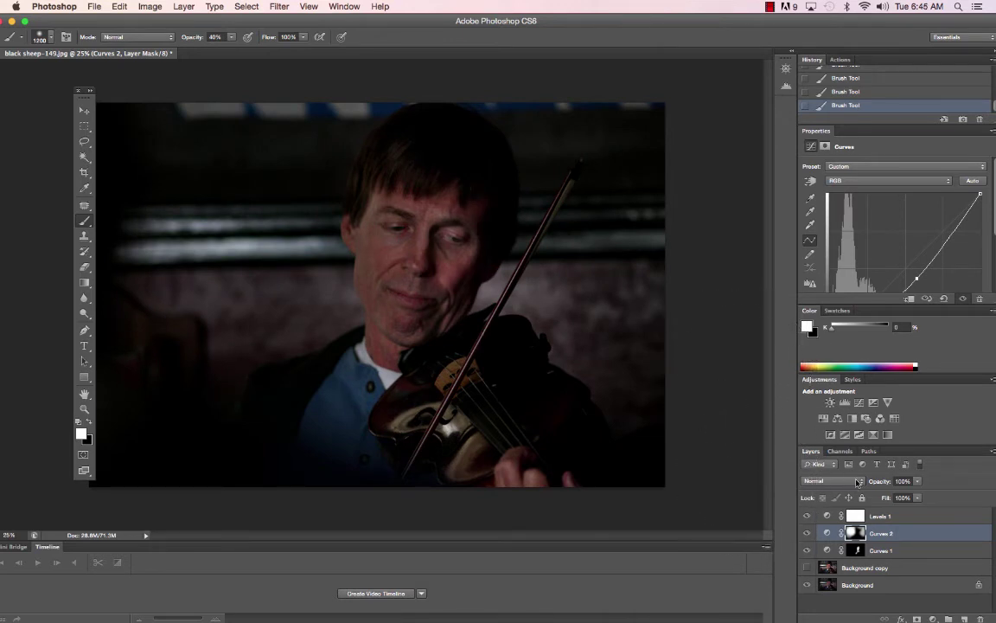
left_click(807, 566)
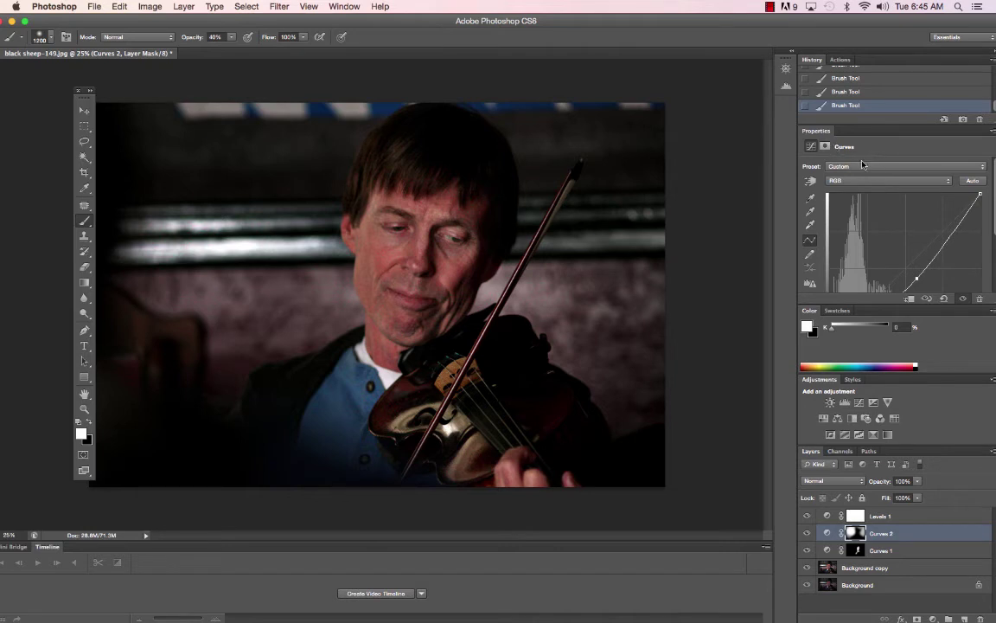
Add a third Curves adjustment layer above Curves 2, raise its RGB midpoint to brighten the midtones, and invert its mask to black
left_click(859, 402)
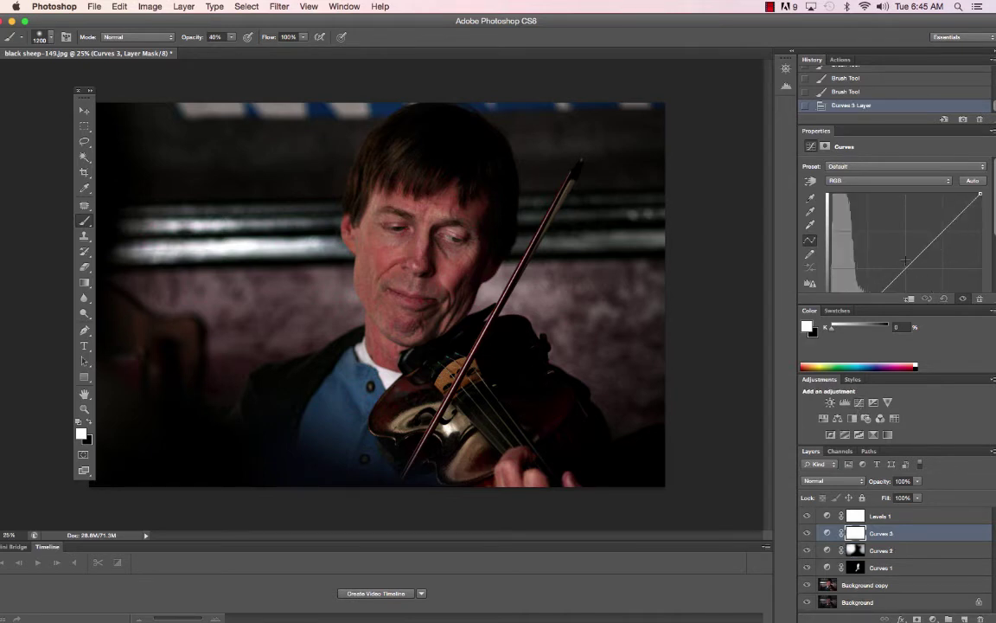
left_click(810, 181)
left_click_drag(918, 255, 918, 242)
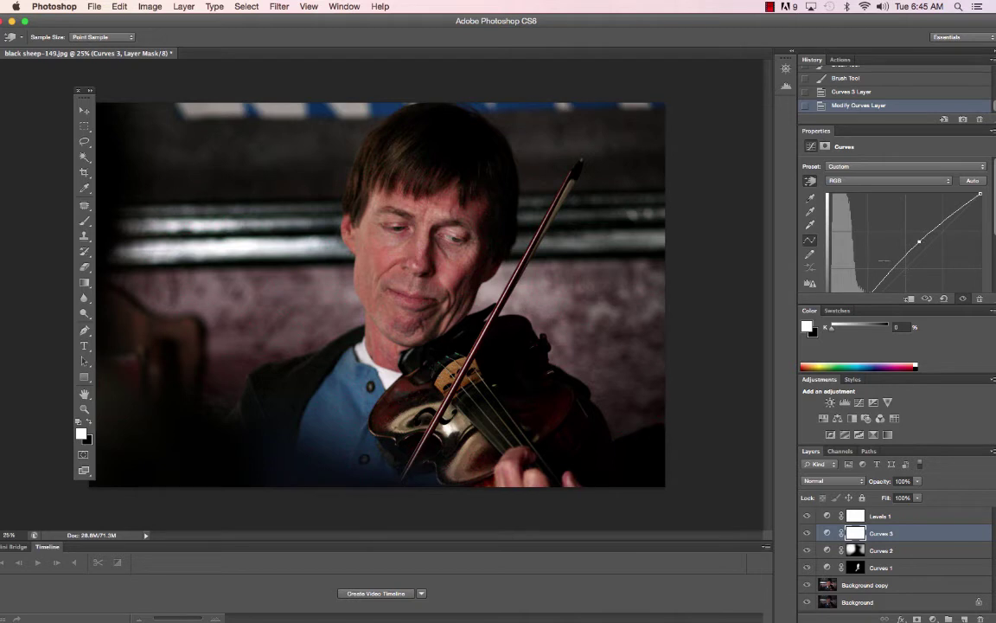
key("super+i")
left_click(810, 181)
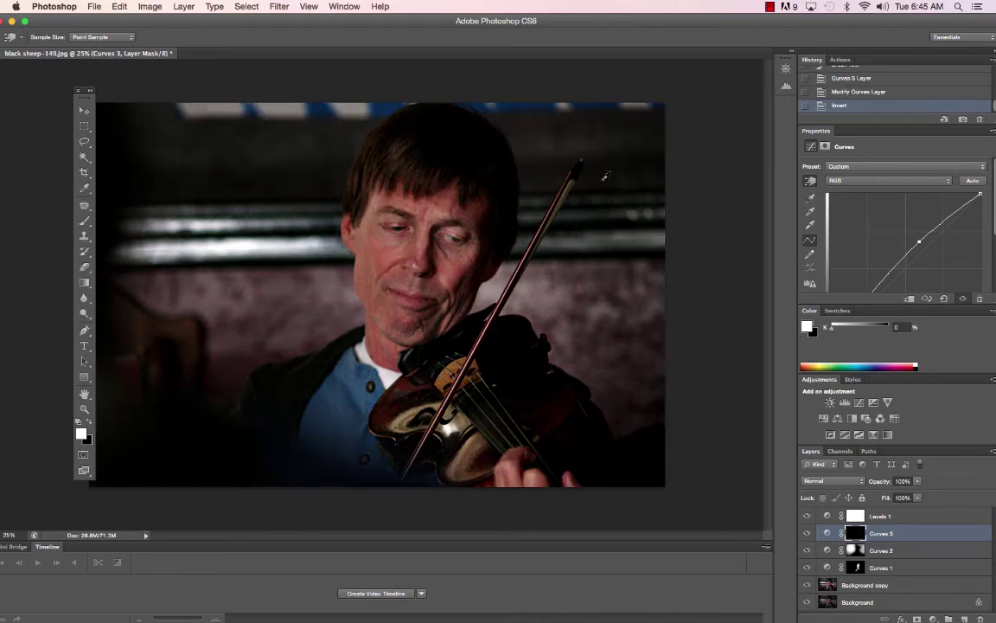
Brighten the violinist's face by painting white on the Curves 3 mask with the Brush tool
left_click(83, 219)
mouse_move(428, 212)
left_mouse_down()
mouse_move(408, 277)
mouse_move(441, 193)
mouse_move(408, 285)
mouse_move(422, 204)
mouse_move(422, 167)
left_mouse_up()
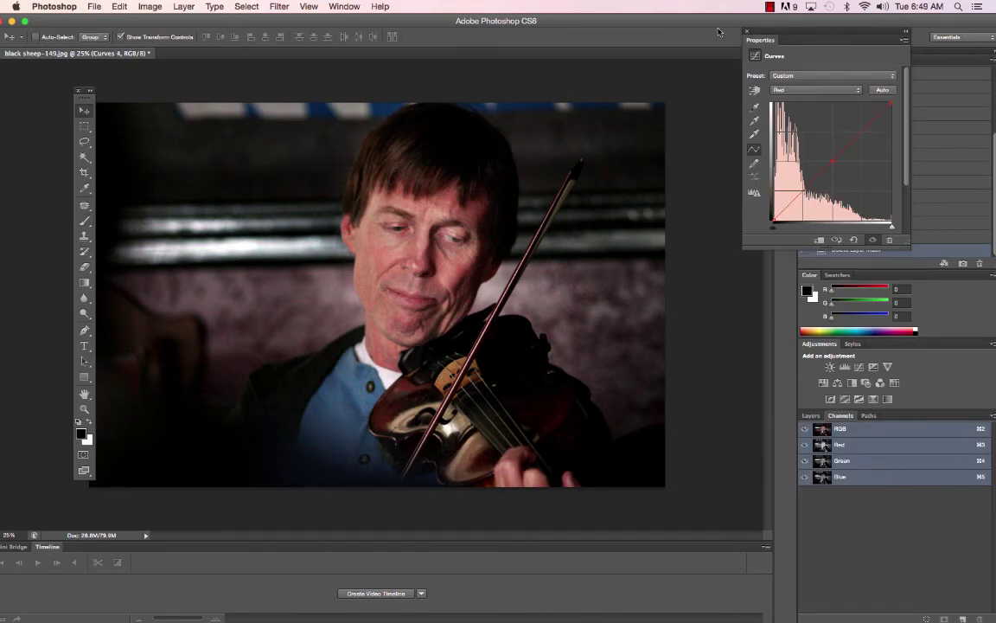
Apply a Color Balance adjustment to the Background copy layer, shifting its midtones away from red toward cyan and green
left_click(149, 7)
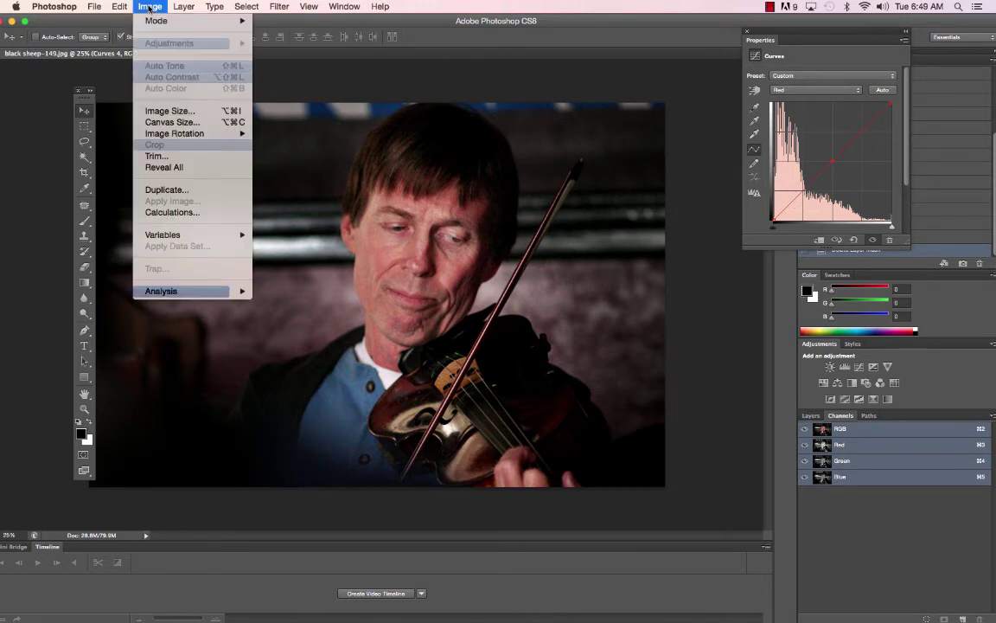
left_click(183, 7)
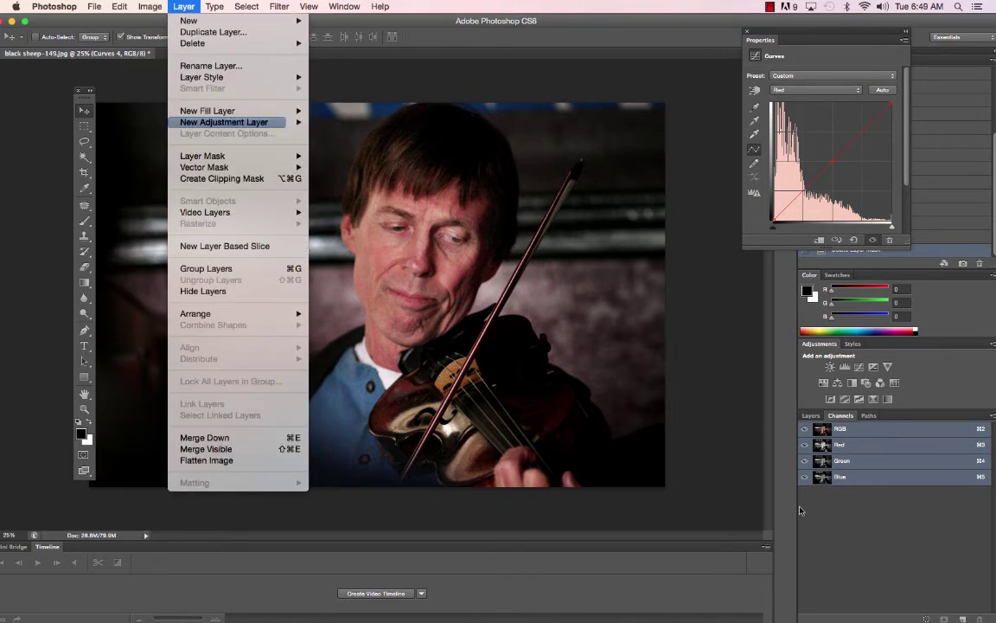
left_click(809, 428)
left_click(811, 416)
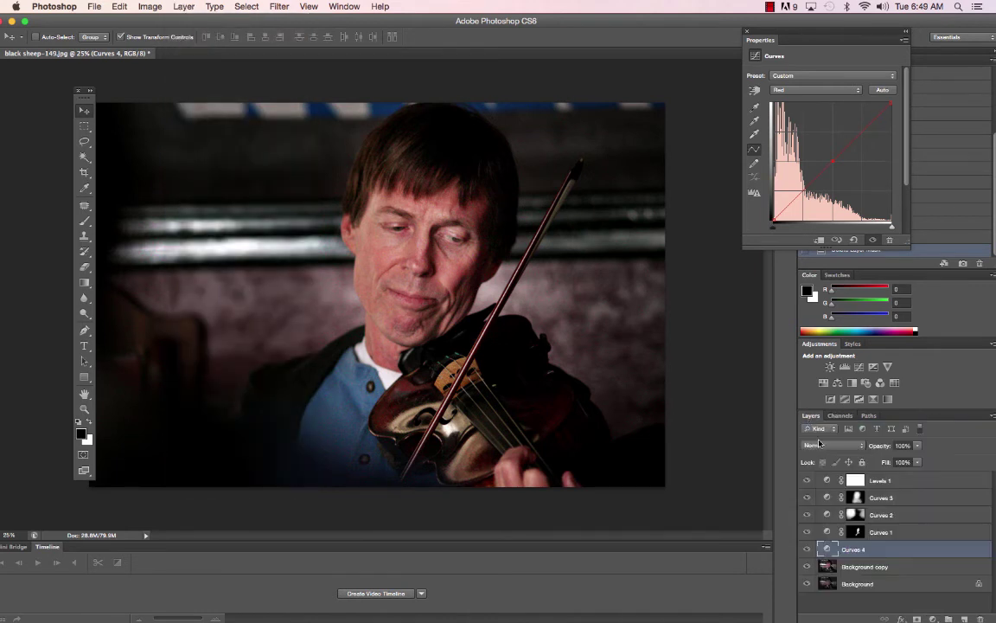
left_click(864, 567)
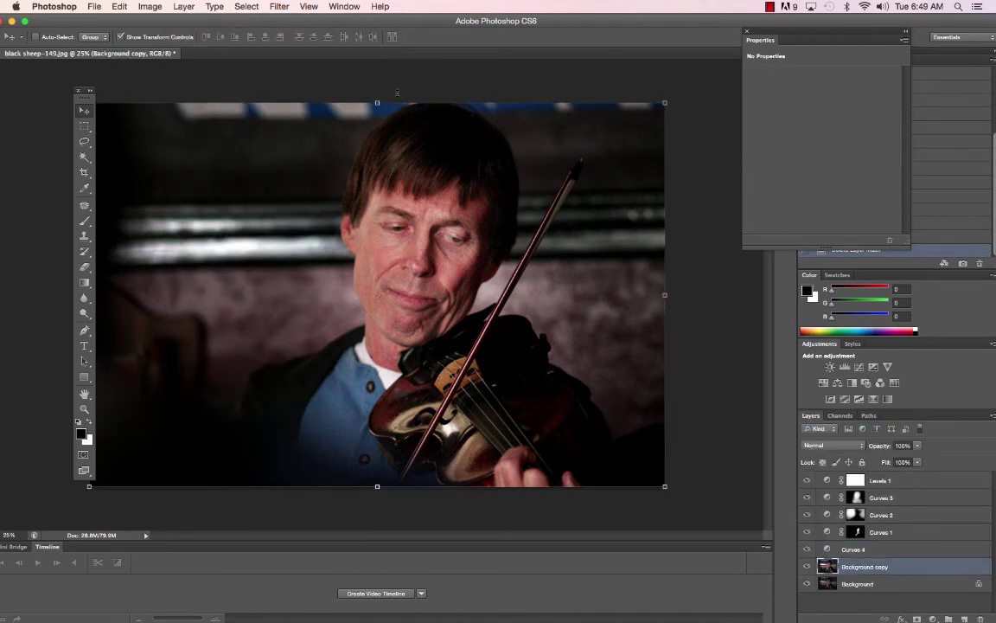
left_click(156, 7)
mouse_move(181, 46)
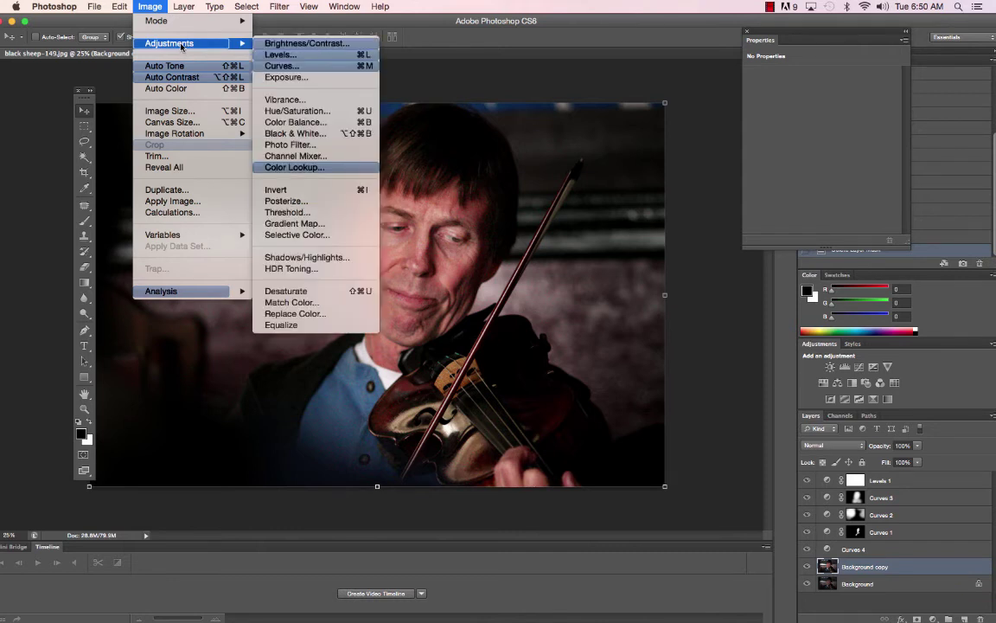
left_click(319, 128)
left_click_drag(430, 210, 648, 102)
mouse_move(644, 143)
left_mouse_down()
mouse_move(614, 145)
mouse_move(662, 147)
mouse_move(643, 148)
left_mouse_up()
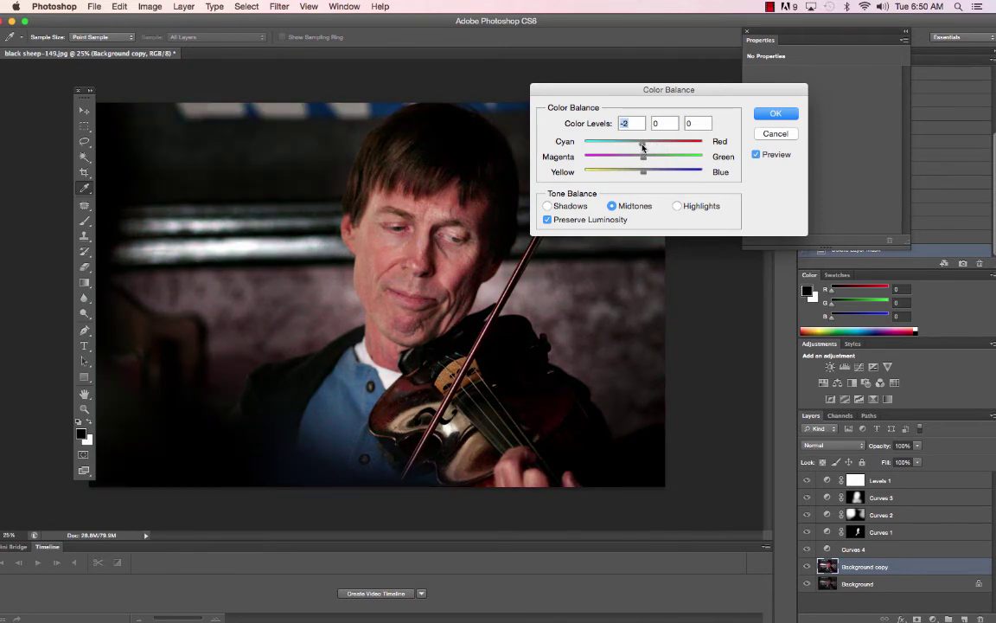
mouse_move(643, 147)
left_mouse_down()
mouse_move(634, 160)
mouse_move(648, 160)
left_mouse_up()
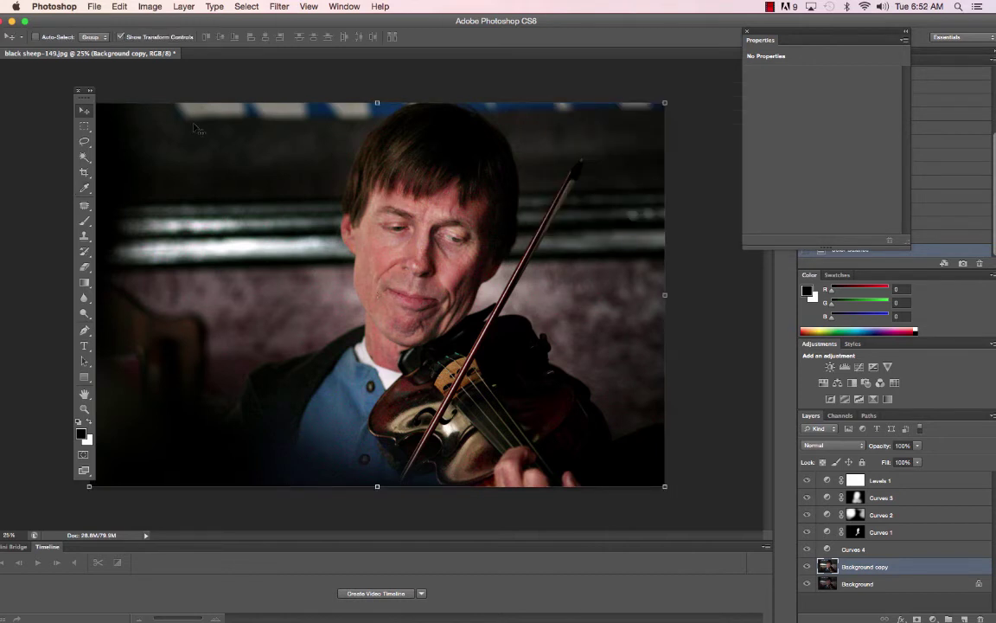
Try a near-square crop around the violinist with the toolbox moved off the photo's edge, and undo the crop
left_click(84, 173)
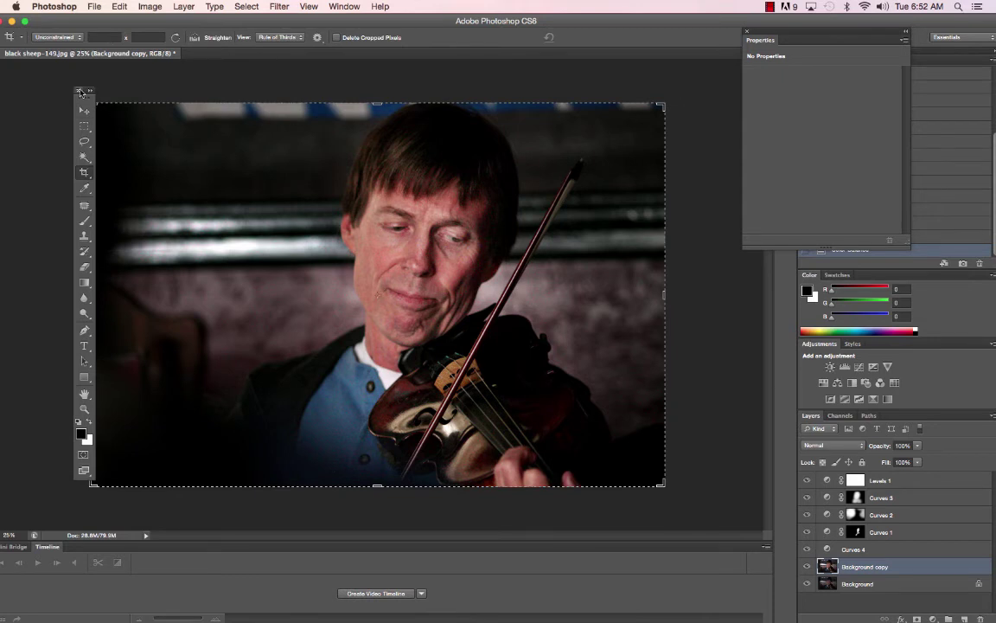
left_click_drag(84, 92, 148, 102)
mouse_move(592, 292)
left_mouse_down()
mouse_move(577, 278)
mouse_move(588, 275)
mouse_move(589, 292)
left_mouse_up()
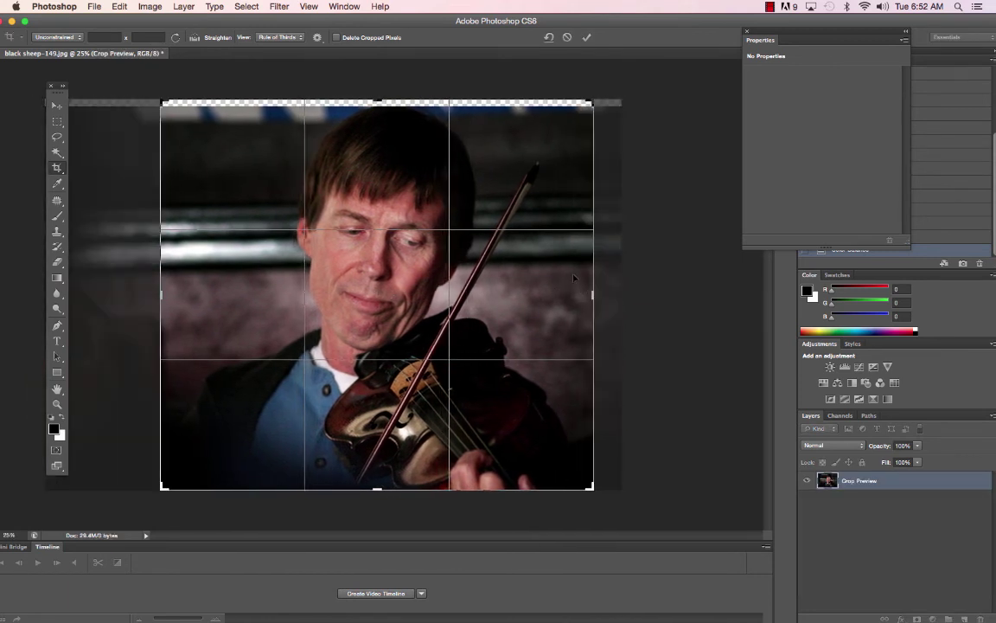
left_click_drag(377, 102, 377, 105)
left_click_drag(161, 295, 198, 294)
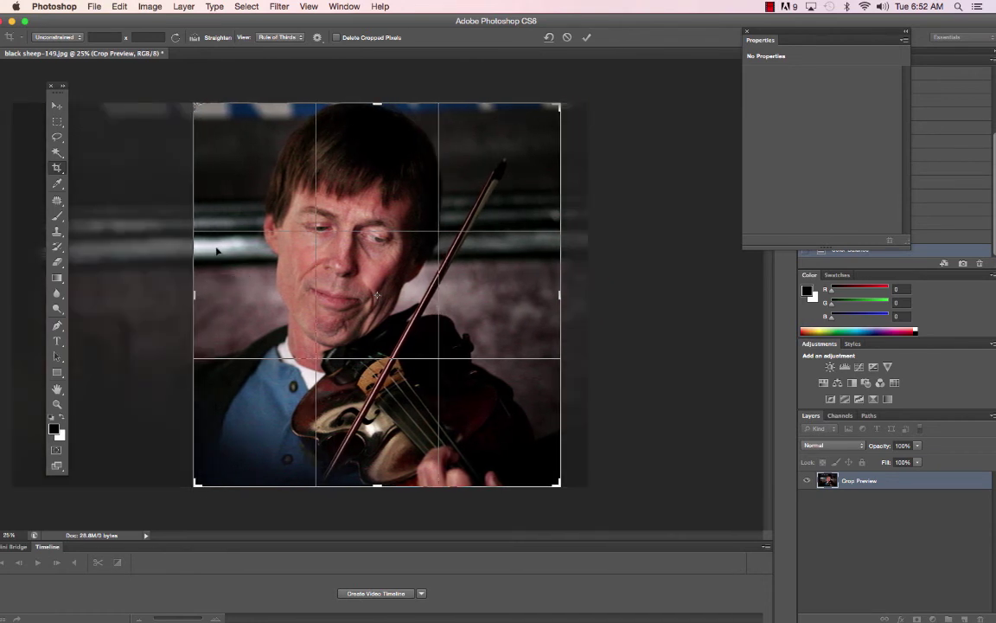
key("Return")
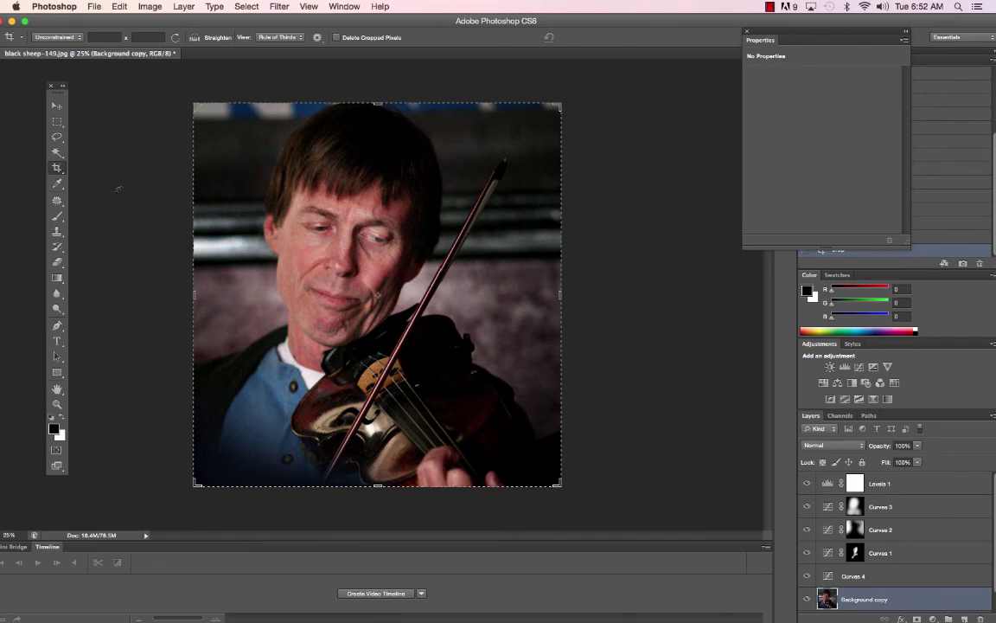
key("super+z")
Crop the photo to a nearly square frame around the violinist and bow, trimming mostly the dark area behind his shoulder
left_click_drag(90, 102, 183, 104)
left_click_drag(617, 105, 589, 105)
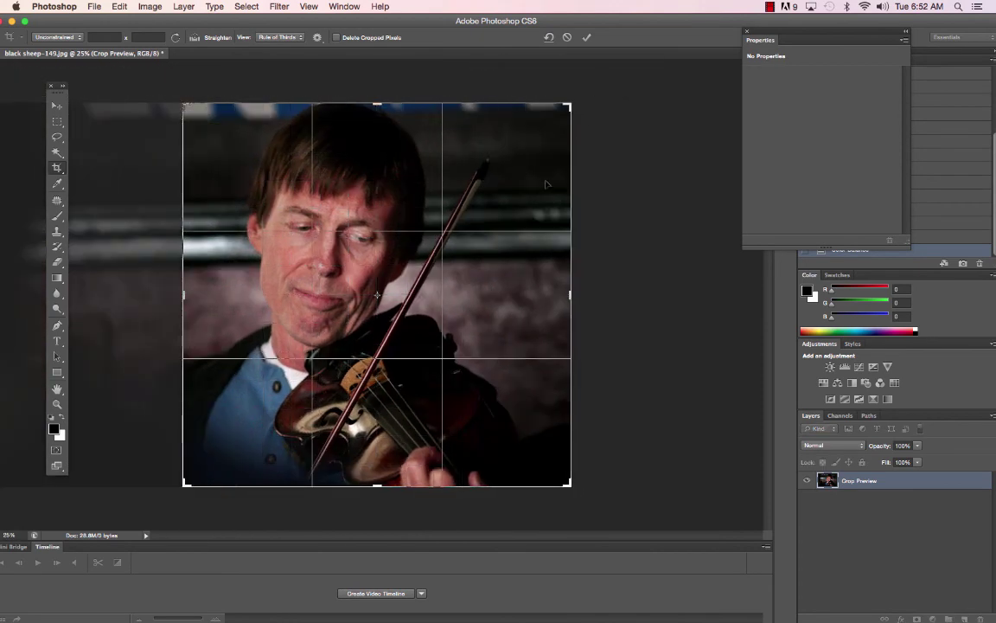
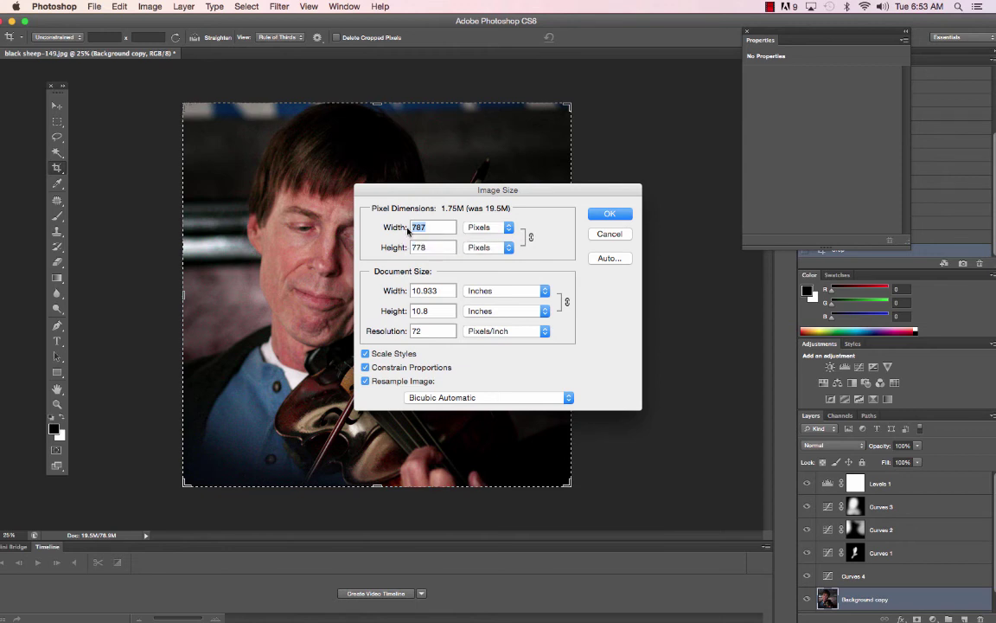
Resize the image to 1000 pixels wide with constrained proportions, keeping the resolution at 72 pixels/inch
type("900")
key("BackSpace")
key("BackSpace")
key("BackSpace")
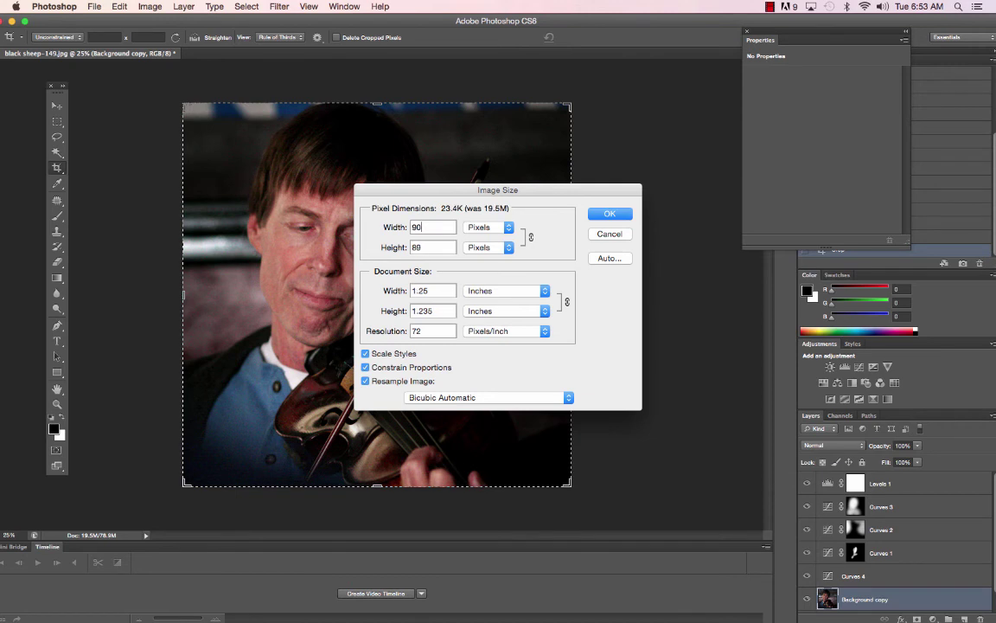
type("1000")
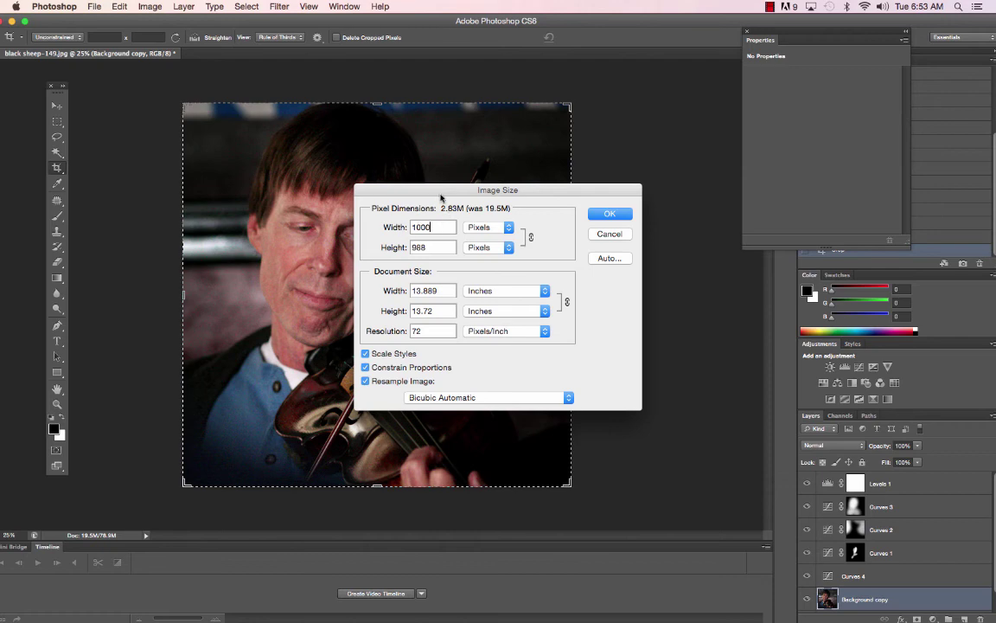
left_click_drag(437, 192, 515, 157)
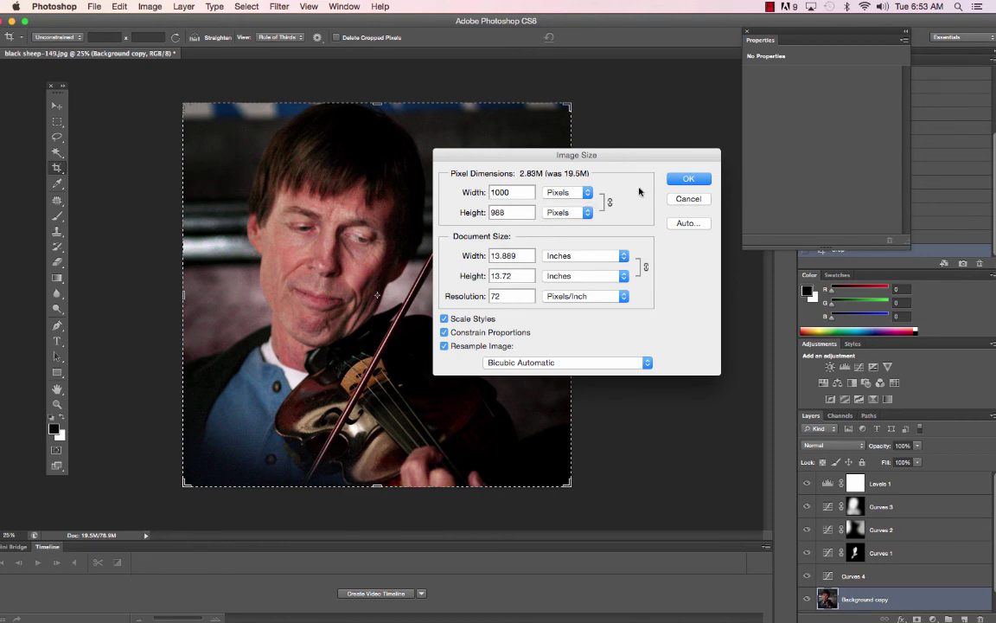
left_click(688, 180)
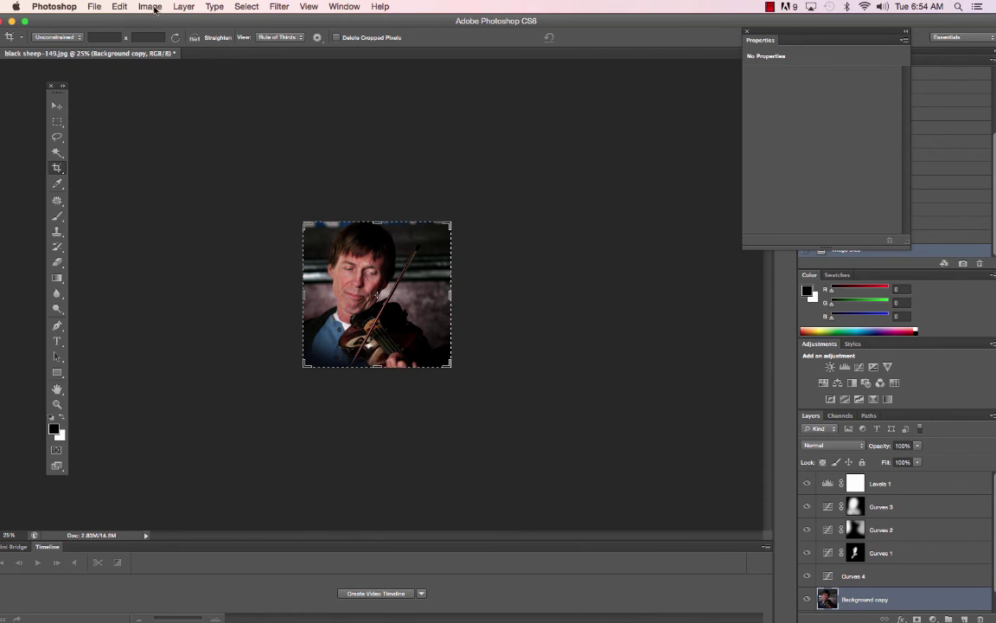
Save the layered image to the Desktop in Photoshop format as practice.psd, with Maximize Compatibility on
left_click(152, 7)
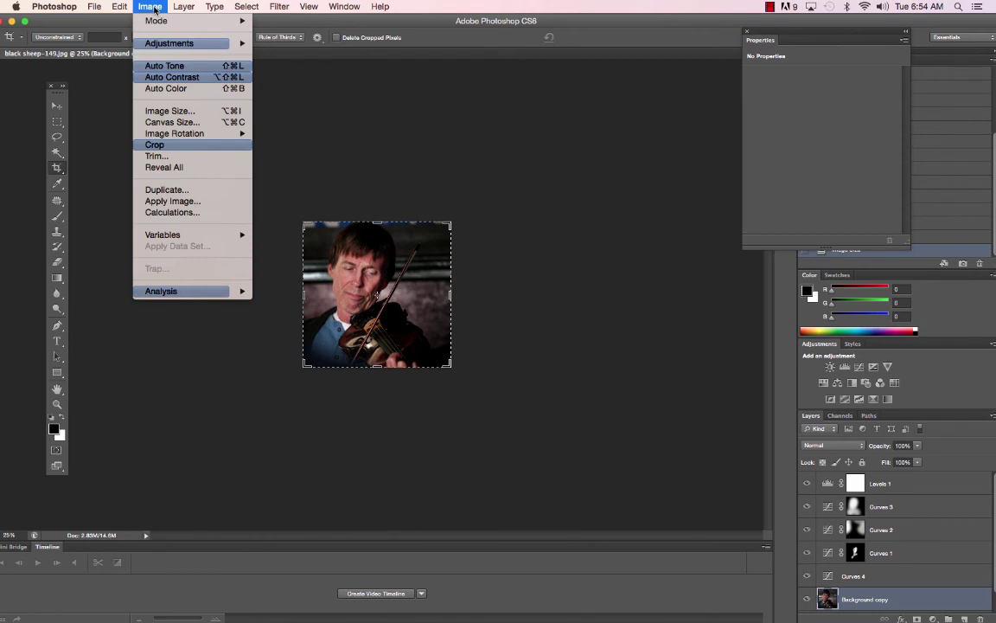
left_click(152, 8)
left_click(95, 8)
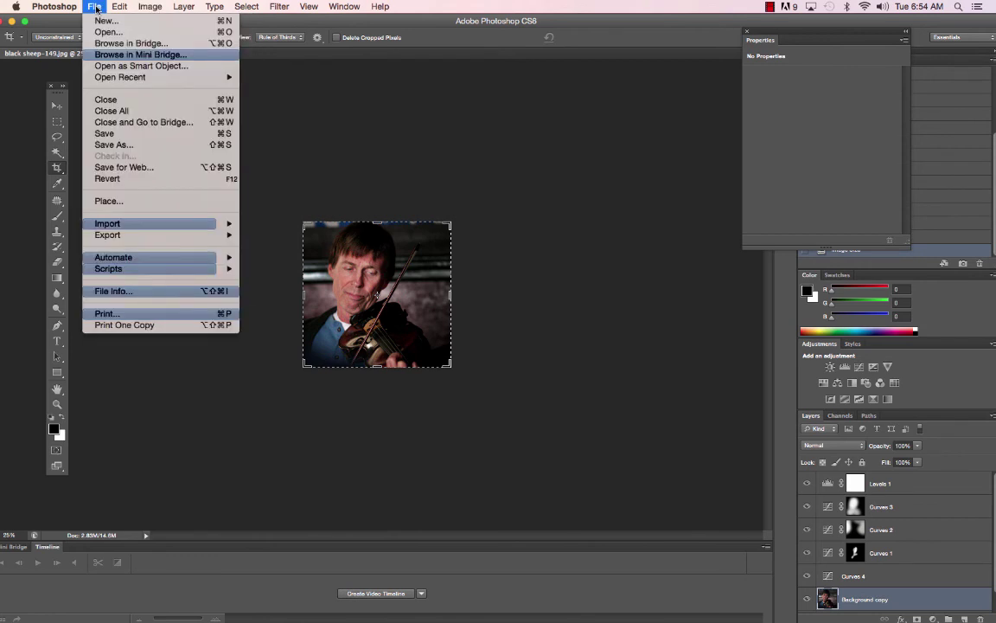
left_click(488, 130)
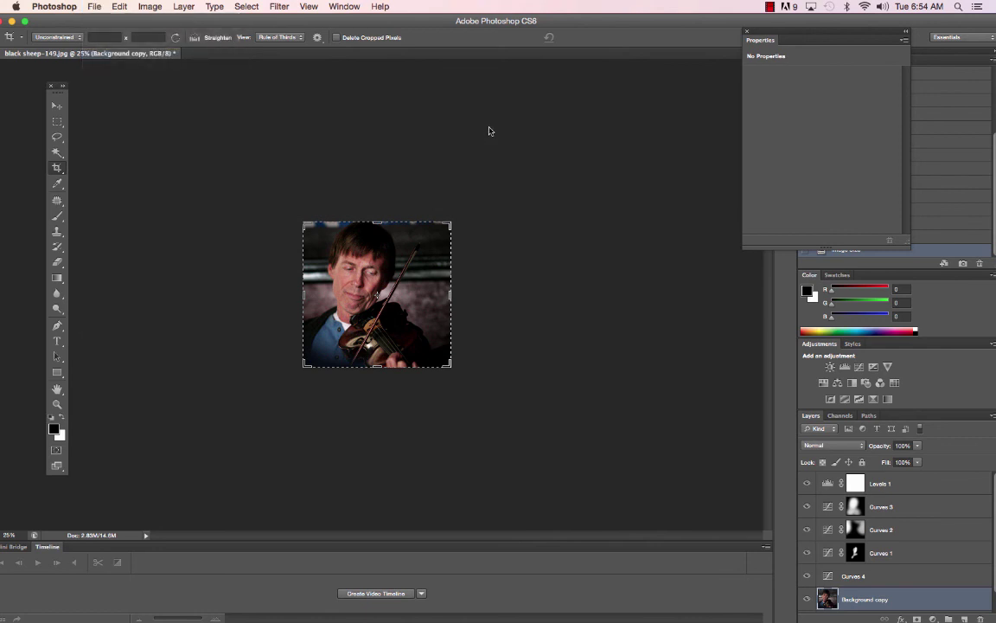
key("super+shift+s")
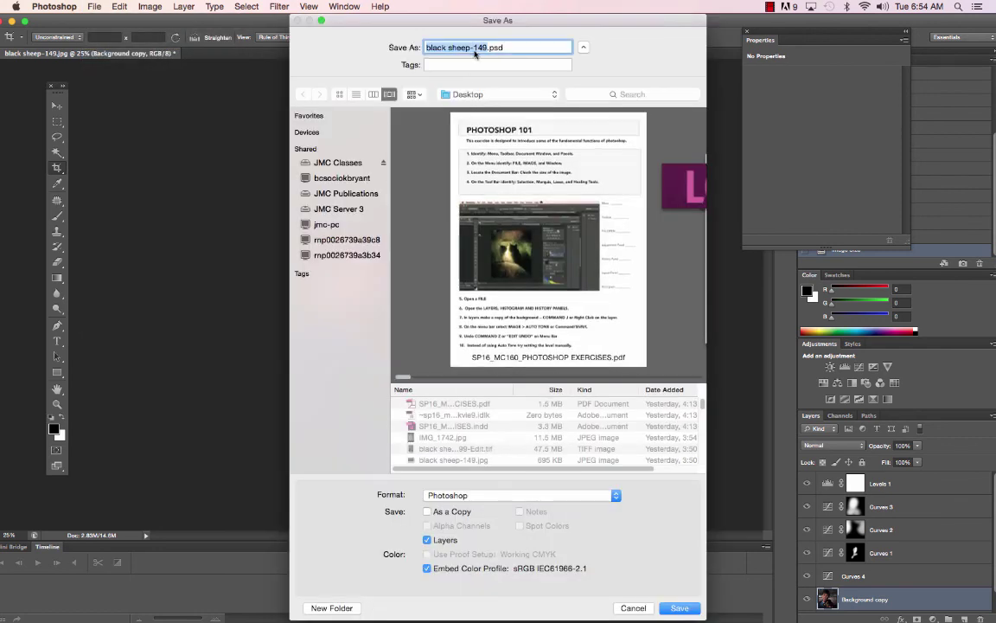
type("practice")
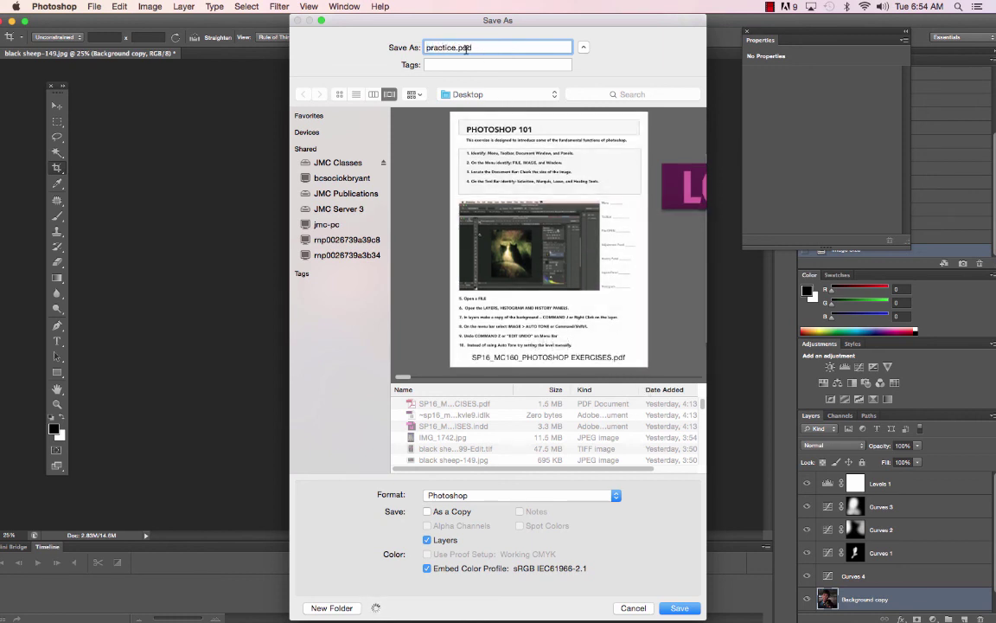
left_click(674, 609)
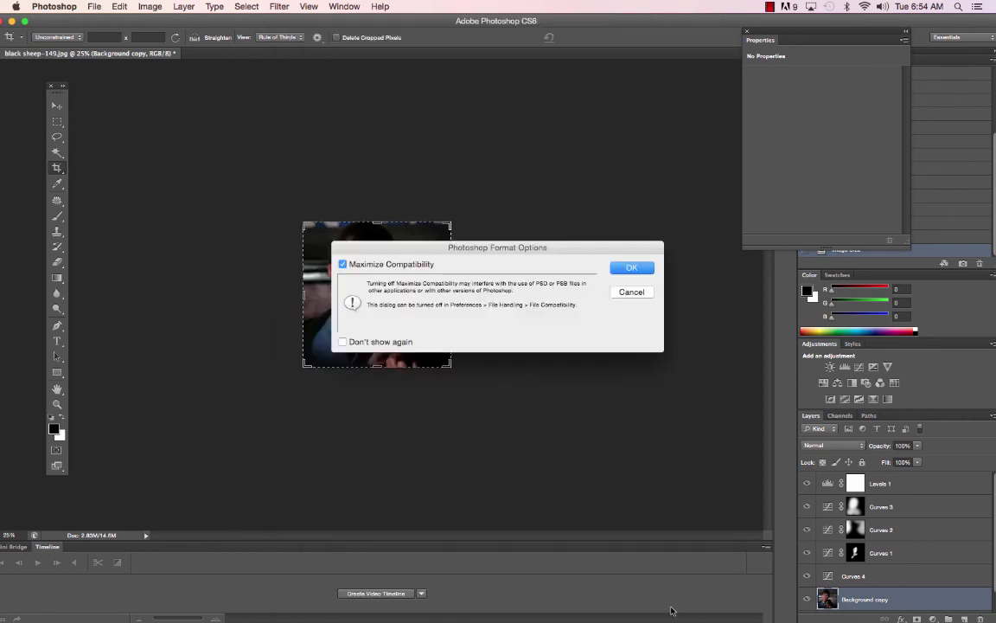
left_click(623, 269)
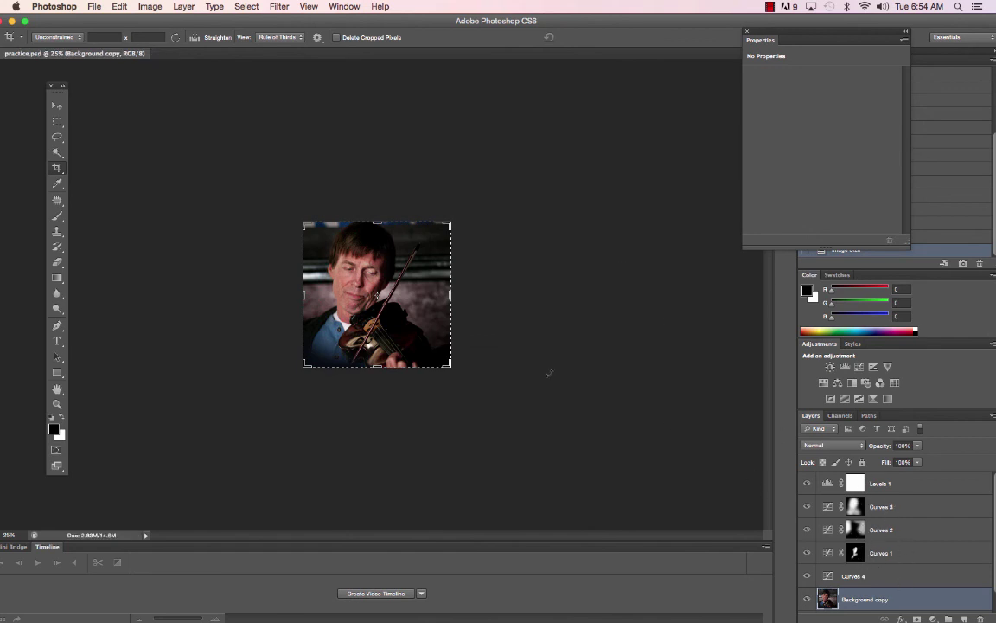
Duplicate the image with all its layers under the name "practice web ready"
left_click(159, 8)
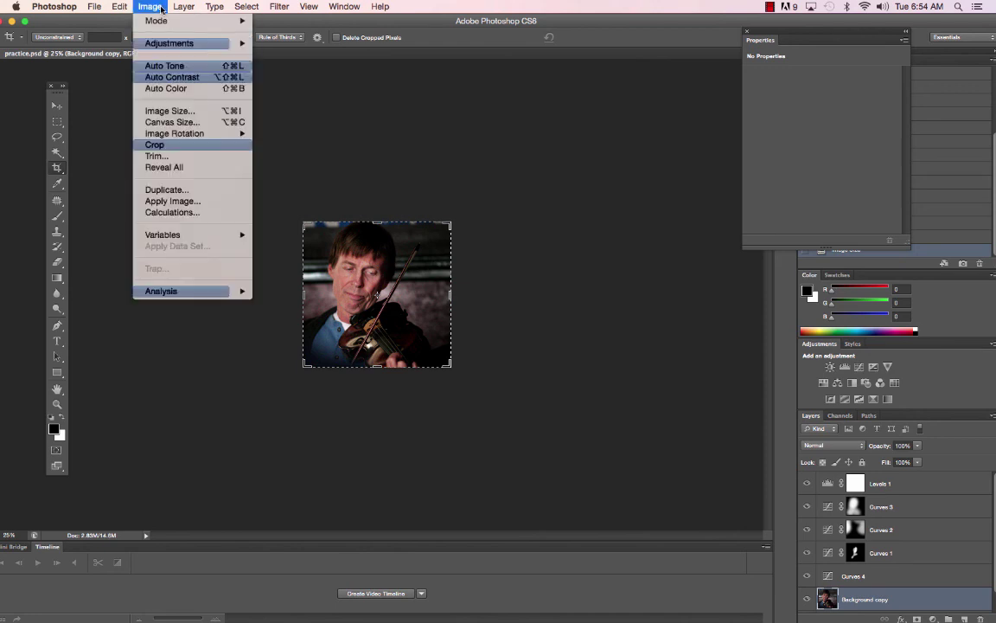
left_click(164, 190)
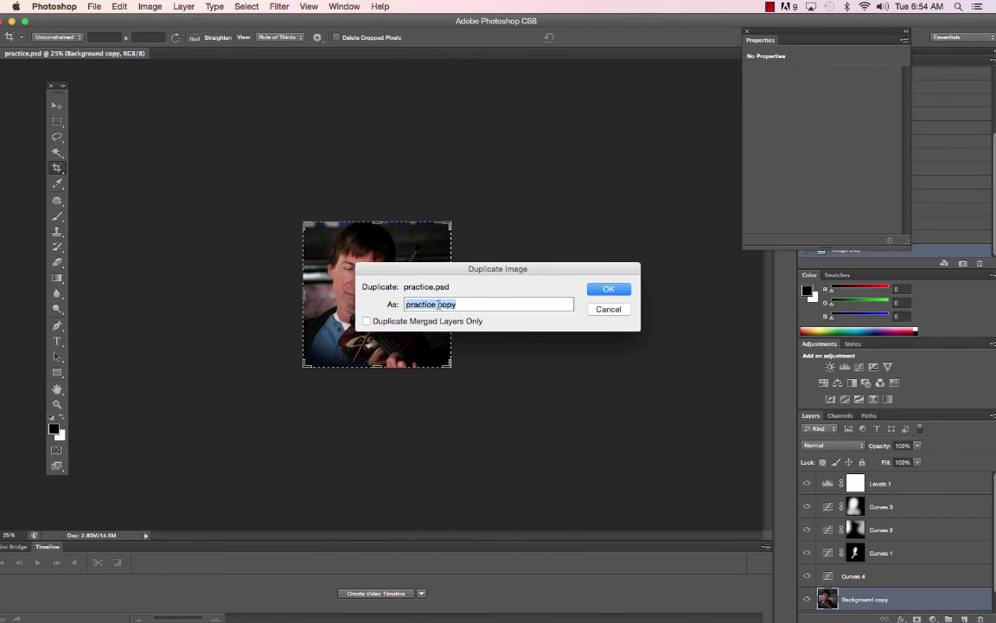
double_click(475, 306)
type("web ready")
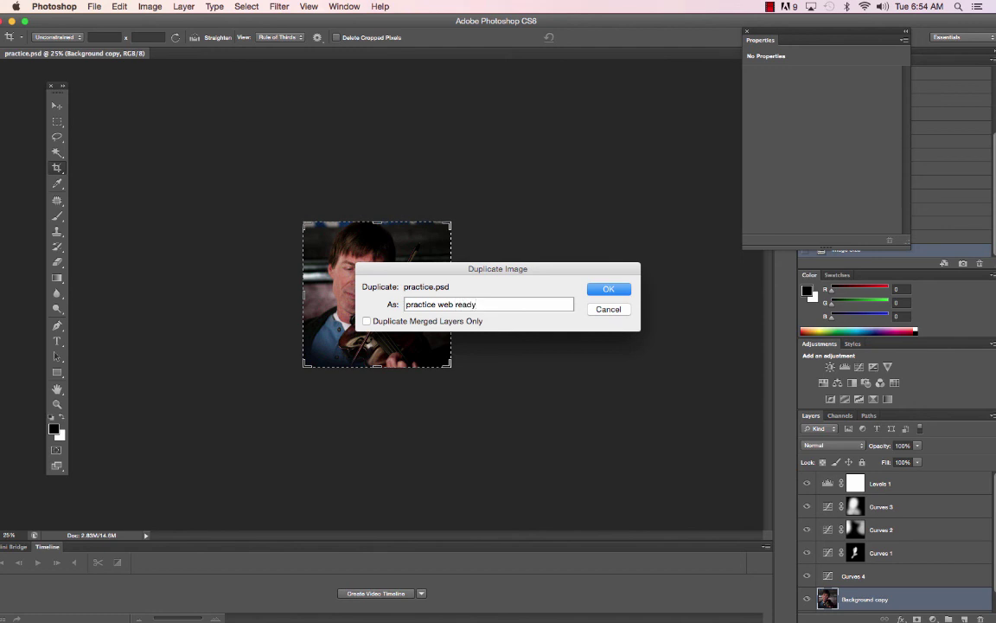
left_click(609, 289)
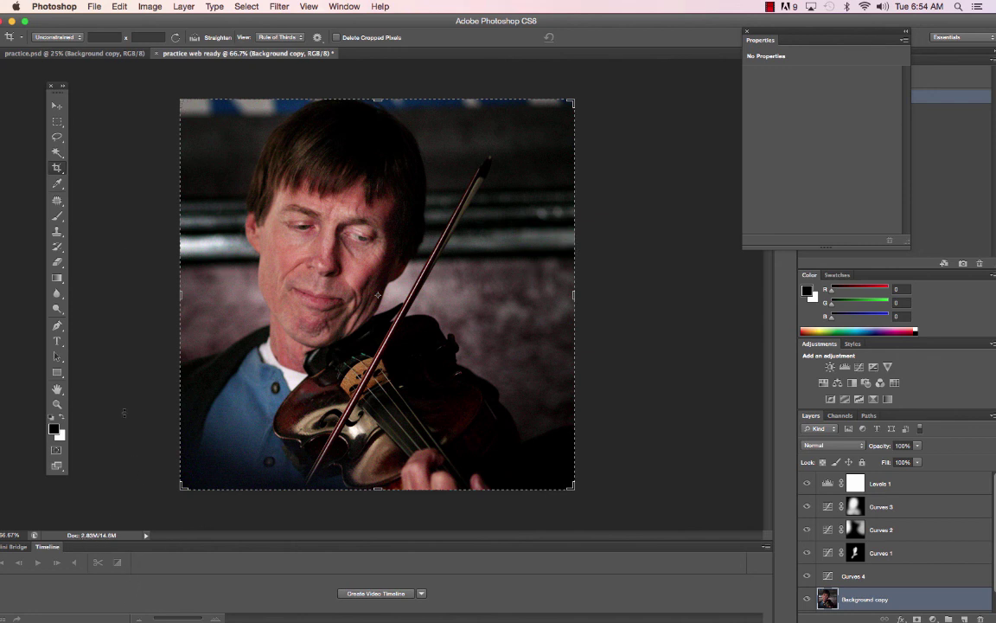
Save the duplicate to the Desktop as practice web ready.jpg in JPEG format, quality 12 Maximum, Progressive with 3 scans
left_click(96, 7)
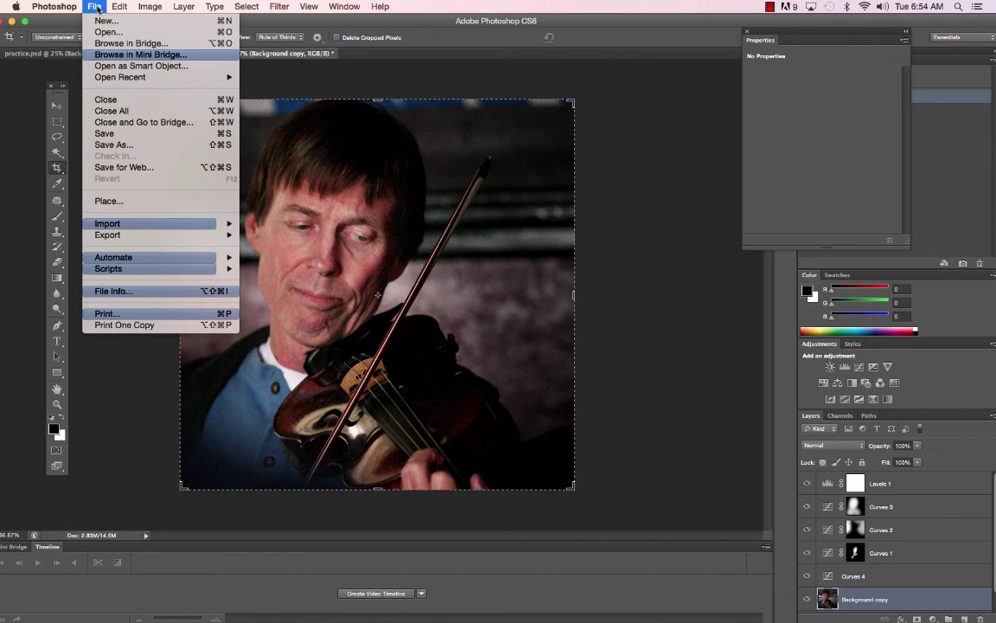
left_click(119, 135)
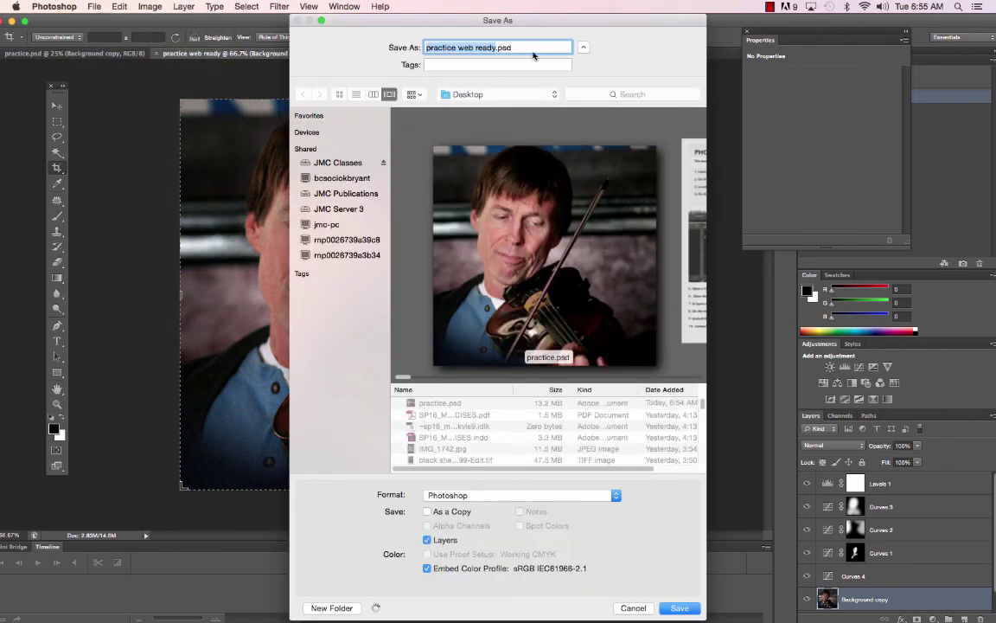
left_click(553, 496)
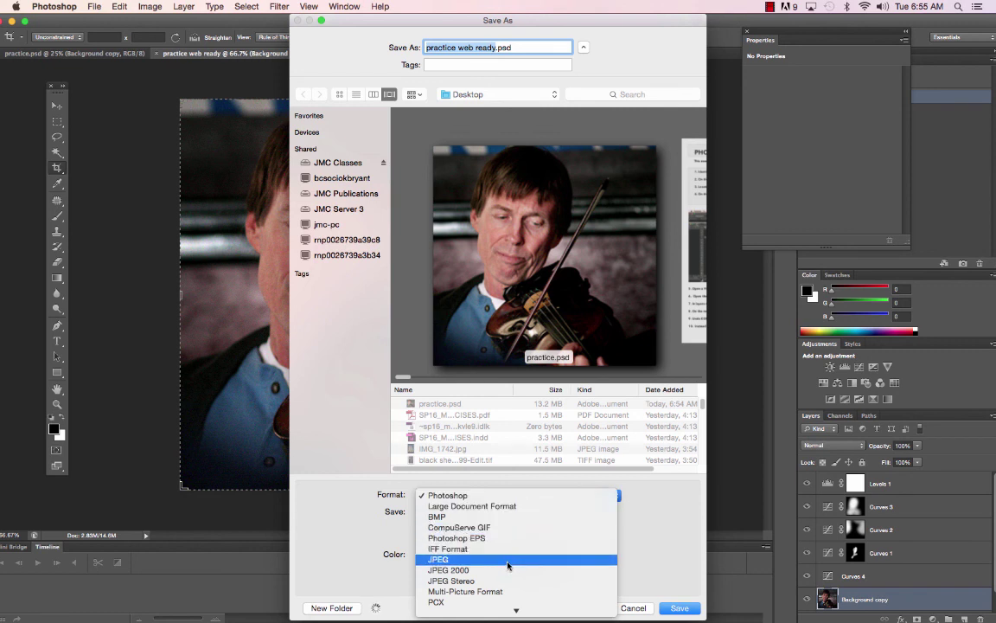
scroll(507, 584, "down", 4)
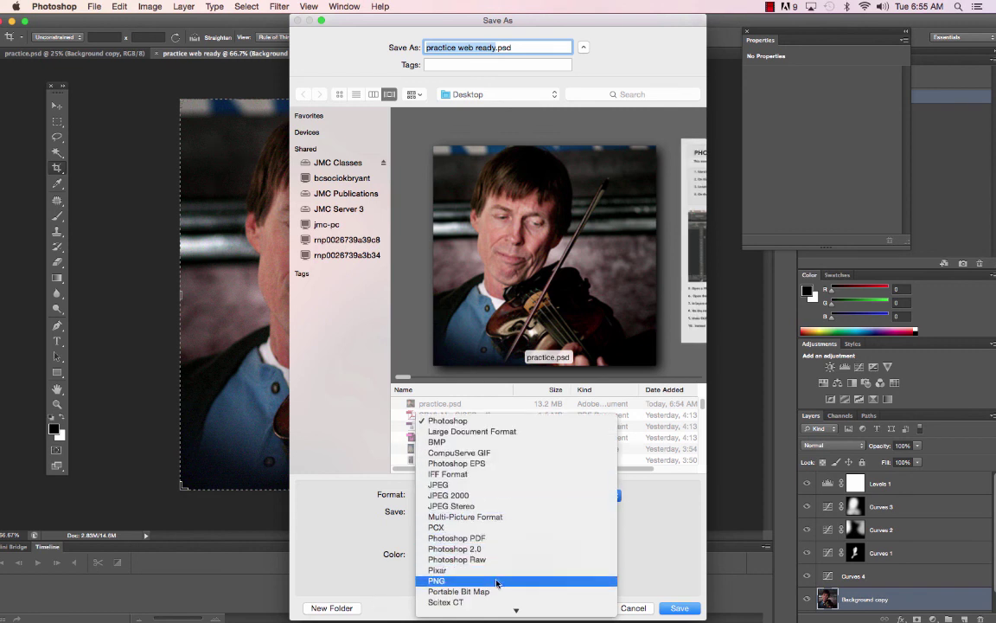
left_click(481, 486)
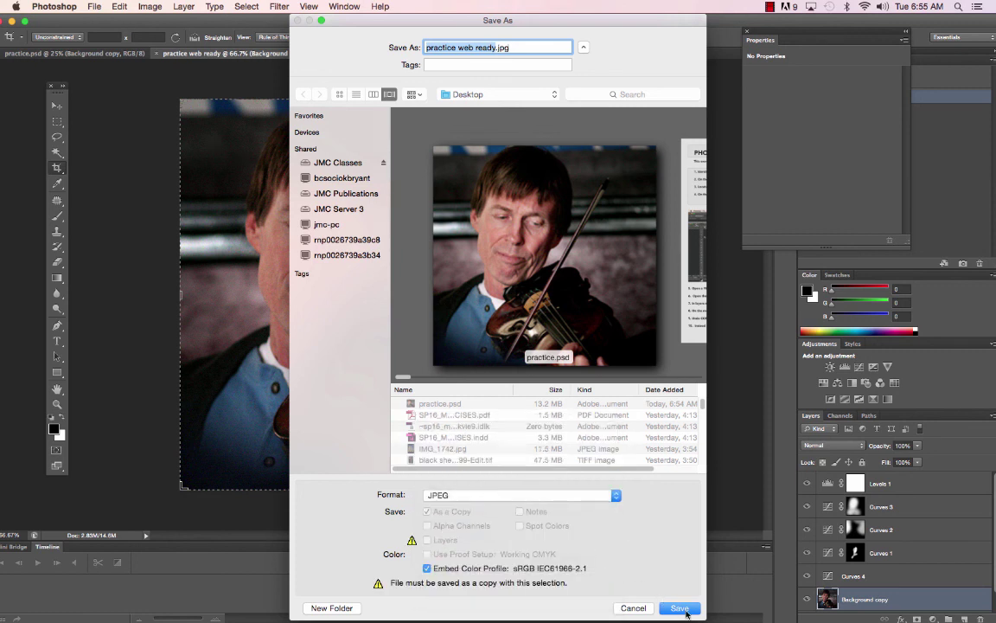
left_click(684, 609)
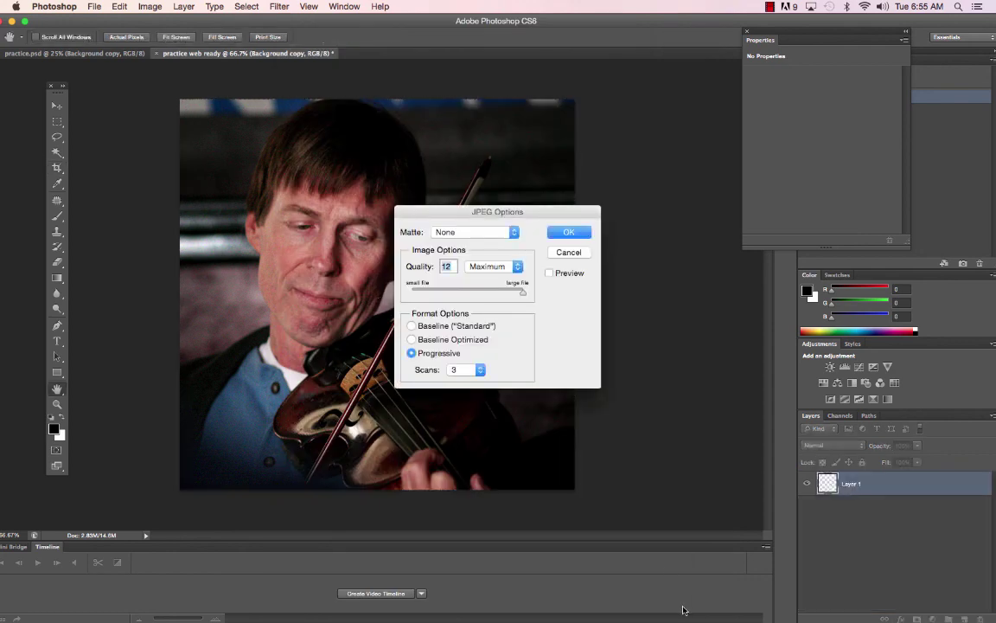
left_click(563, 235)
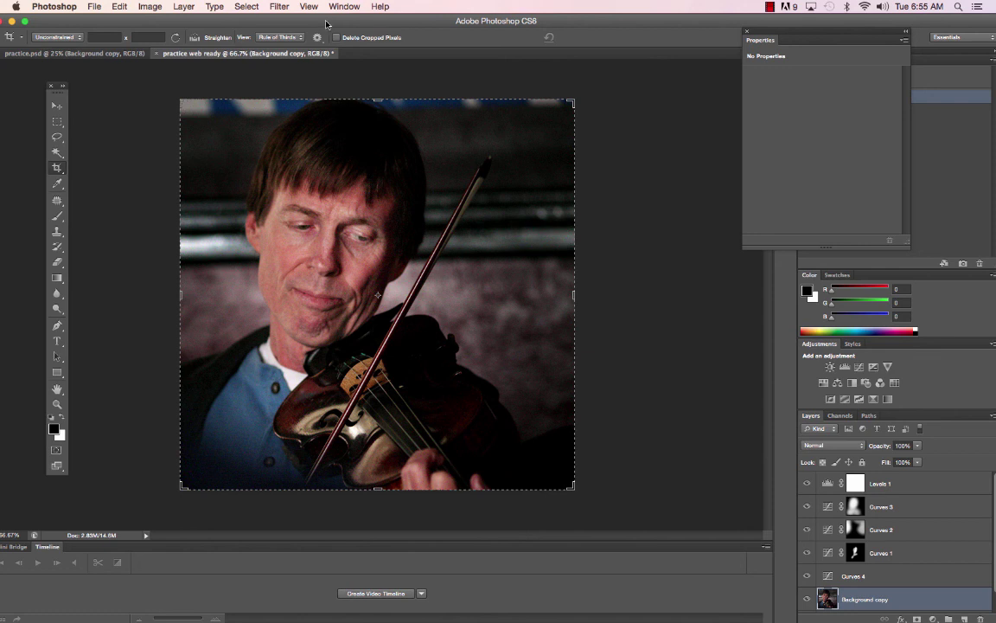
left_click(95, 7)
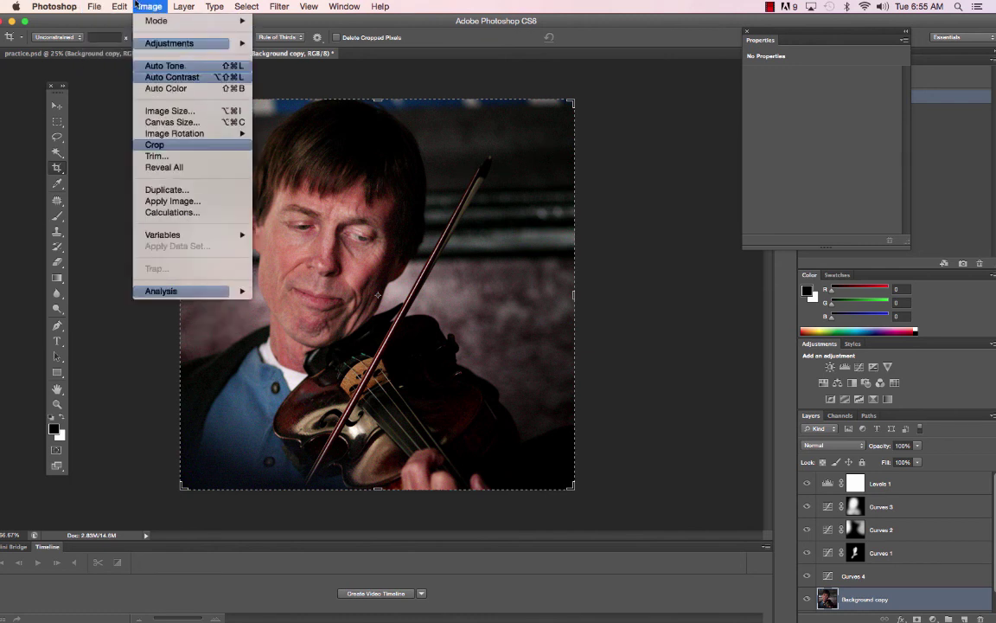
left_click(519, 8)
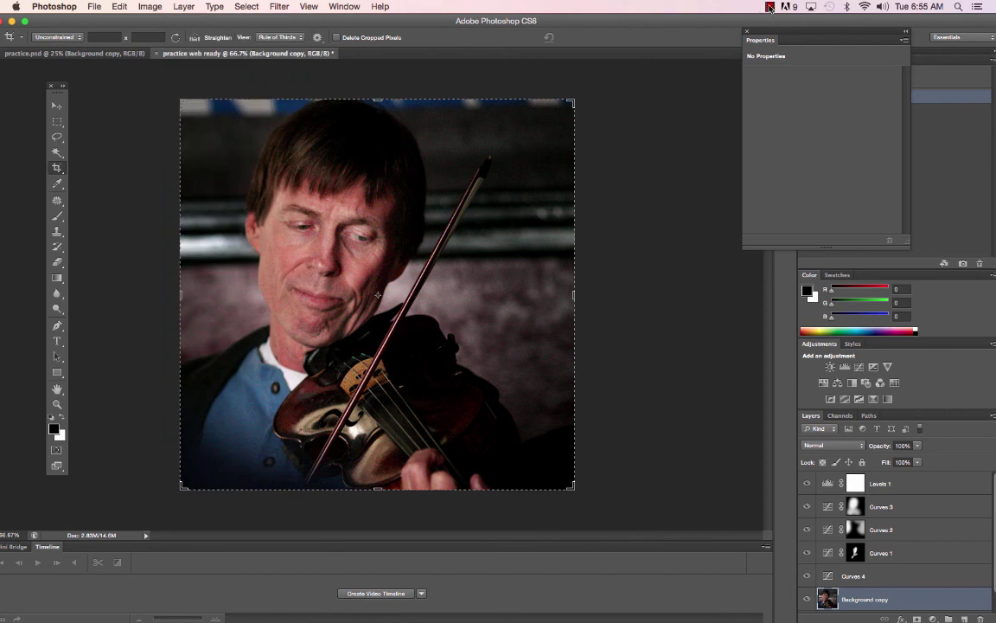